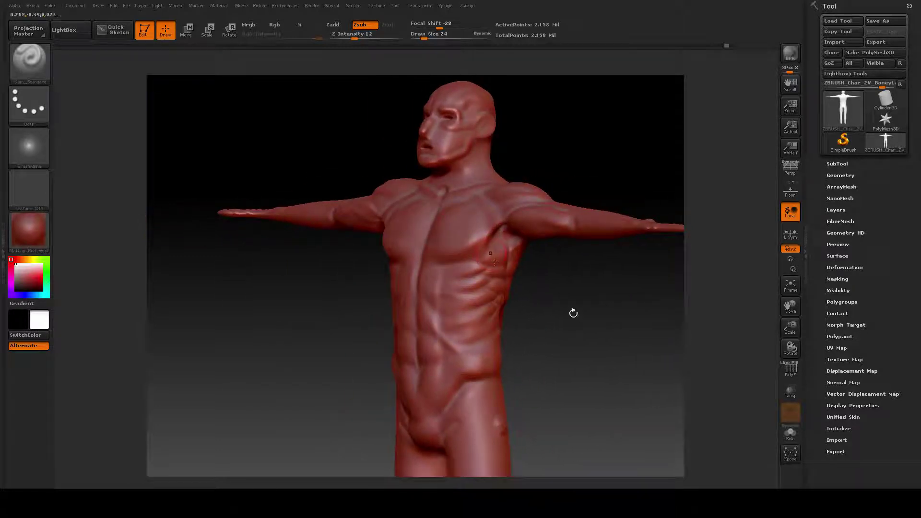
# Carve the lower edges of the trapezius from both shoulders down to the mid-spine with the Dam_Standard brush in Zsub mode.
pyautogui.moveTo(574, 312)
pyautogui.mouseDown()
pyautogui.moveTo(503, 309)
pyautogui.moveTo(528, 317)
pyautogui.mouseUp()
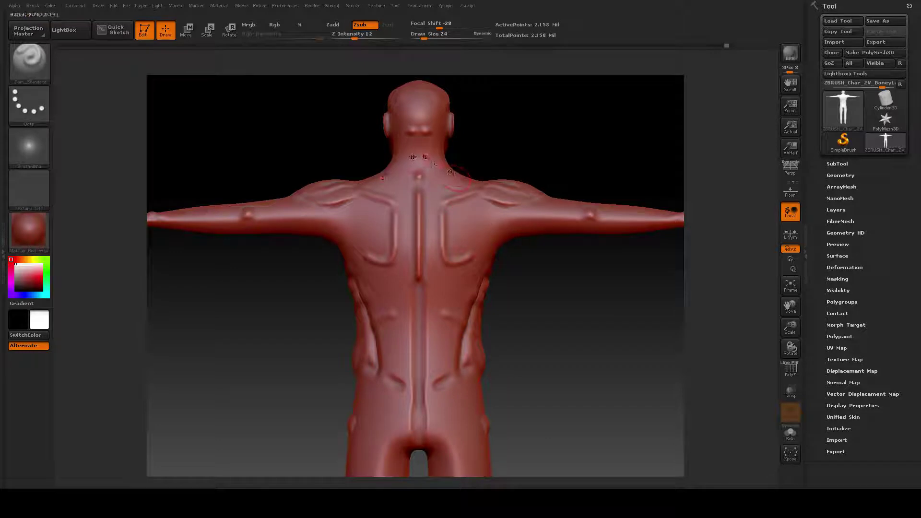
pyautogui.click(436, 172)
pyautogui.press('ctrl')
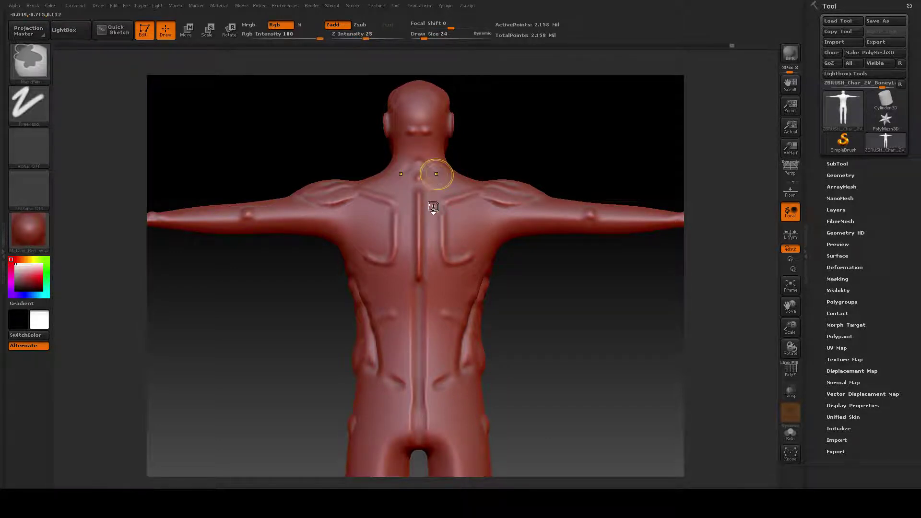
pyautogui.click(430, 180)
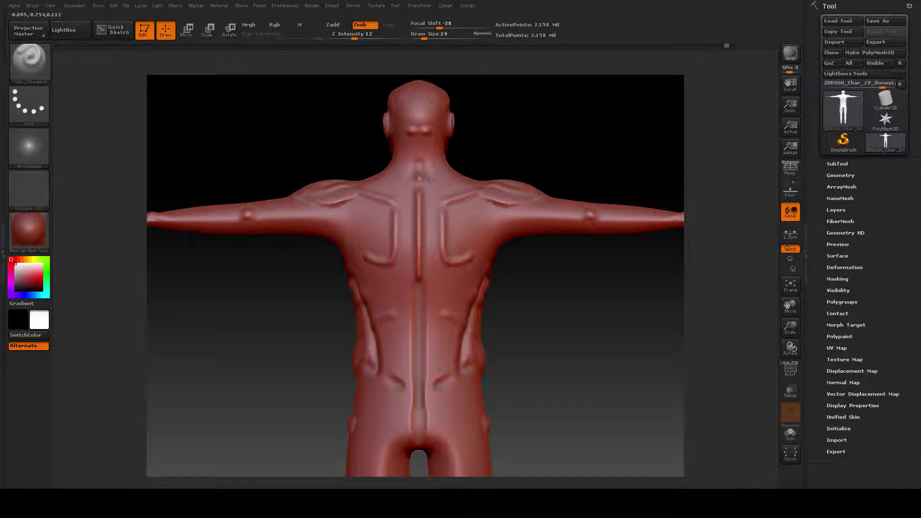
pyautogui.moveTo(418, 194); pyautogui.dragTo(418, 213)
pyautogui.moveTo(492, 177); pyautogui.dragTo(423, 308)
pyautogui.press('b')
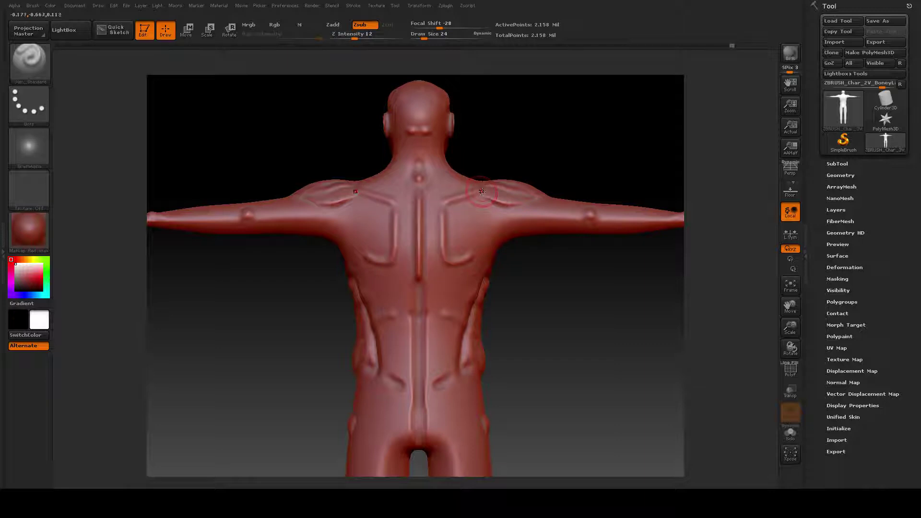
pyautogui.moveTo(482, 191); pyautogui.dragTo(422, 319)
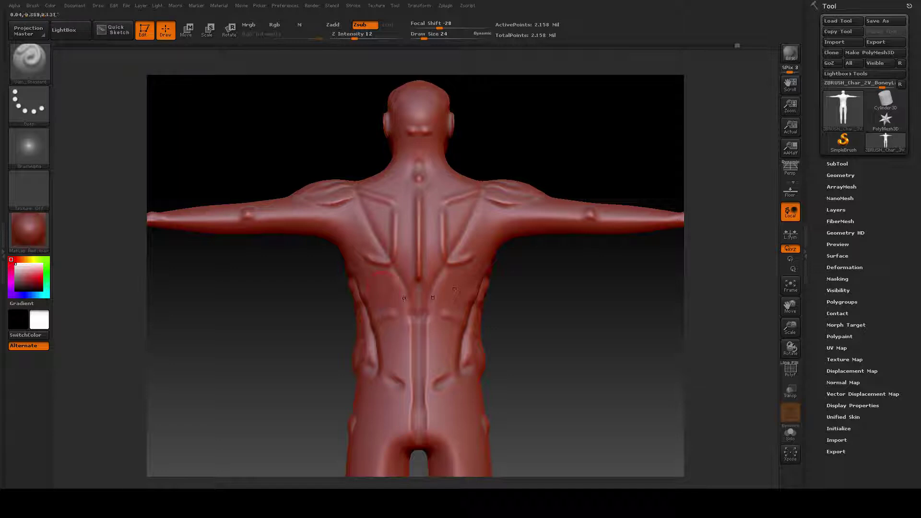
# Carve converging V-shaped grooves from the lower flanks to the base of the spine at Z Intensity 15.
pyautogui.keyDown('alt'); pyautogui.moveTo(525, 301); pyautogui.dragTo(521, 267); pyautogui.keyUp('alt')
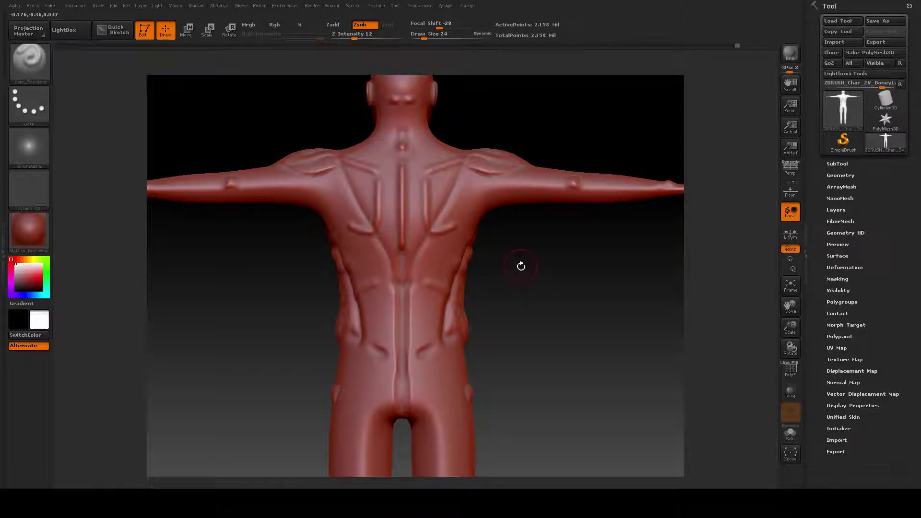
pyautogui.moveTo(573, 344)
pyautogui.mouseDown()
pyautogui.moveTo(577, 313)
pyautogui.moveTo(559, 315)
pyautogui.mouseUp()
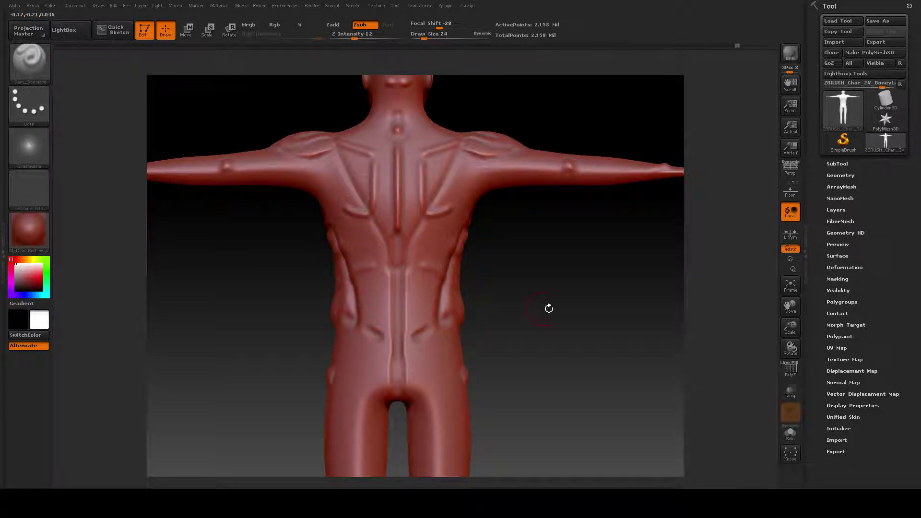
pyautogui.moveTo(547, 308)
pyautogui.mouseDown()
pyautogui.moveTo(605, 298)
pyautogui.moveTo(566, 302)
pyautogui.mouseUp()
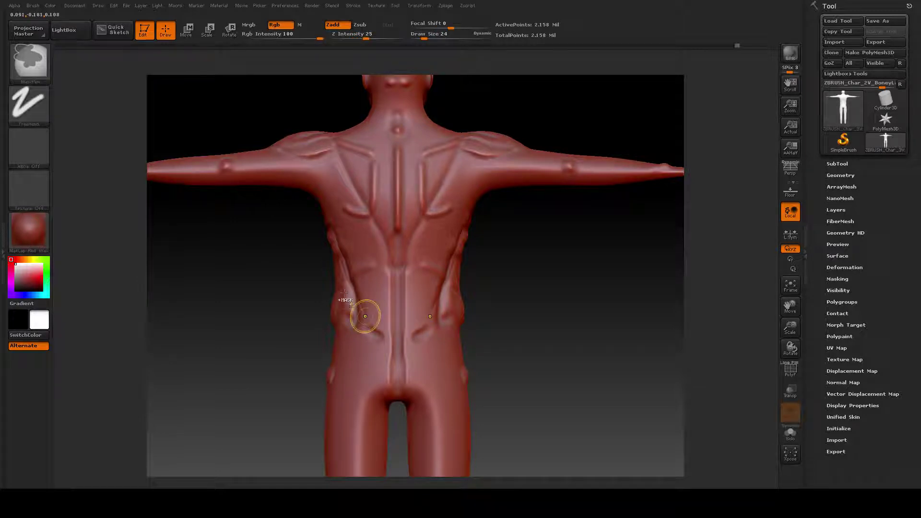
pyautogui.moveTo(367, 321); pyautogui.dragTo(396, 361)
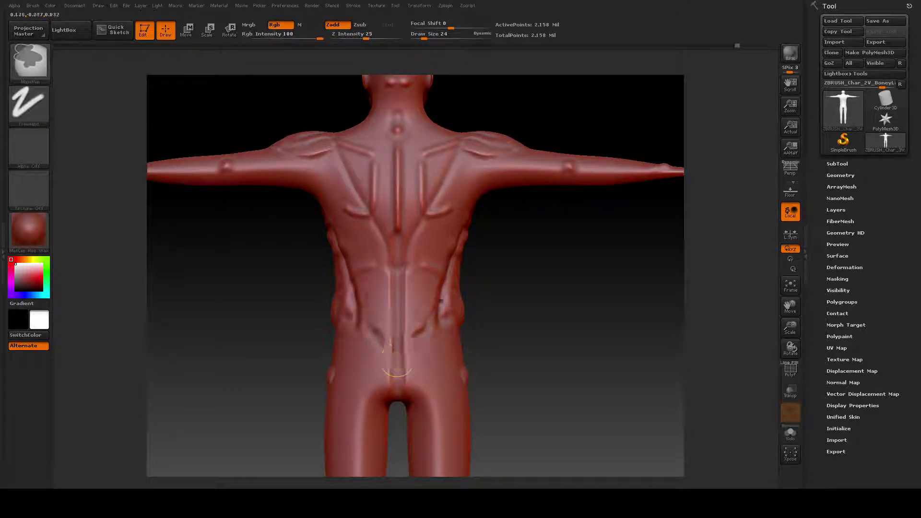
pyautogui.press('space')
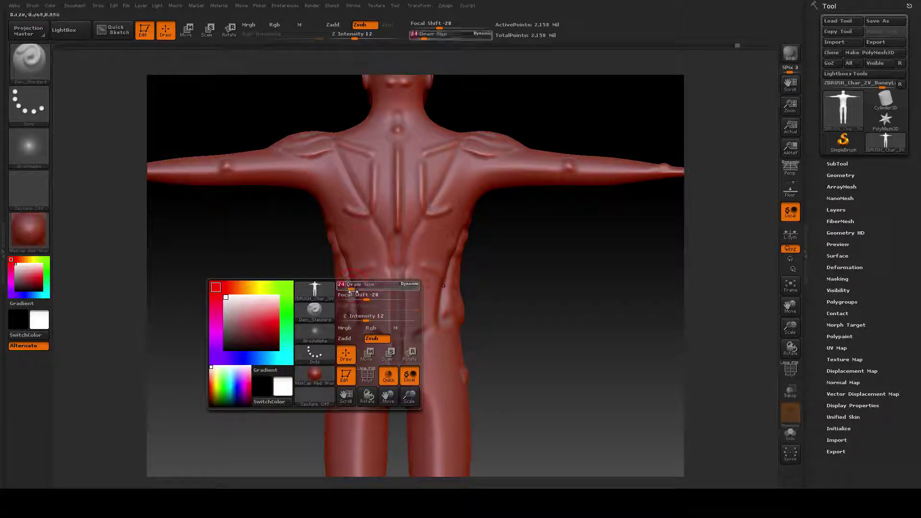
pyautogui.moveTo(367, 319); pyautogui.dragTo(371, 319)
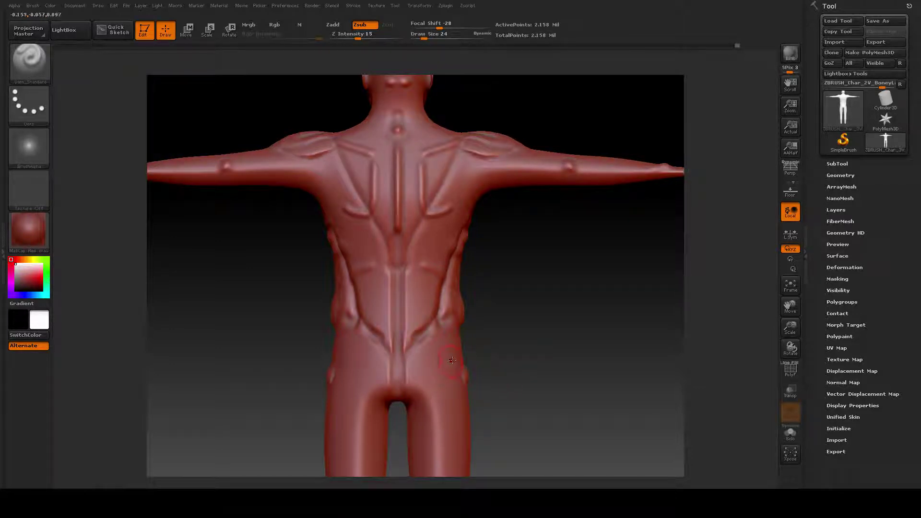
pyautogui.press('ctrl')
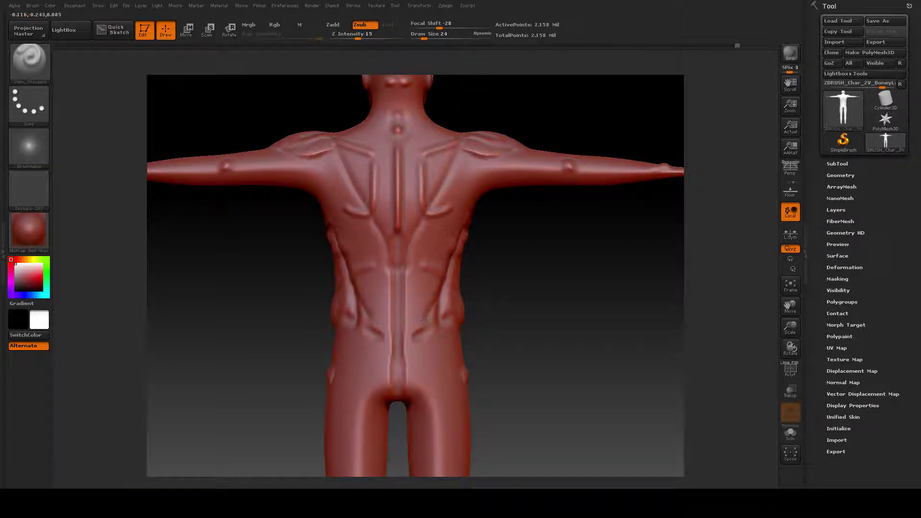
pyautogui.press('ctrl')
pyautogui.moveTo(431, 313); pyautogui.dragTo(397, 363)
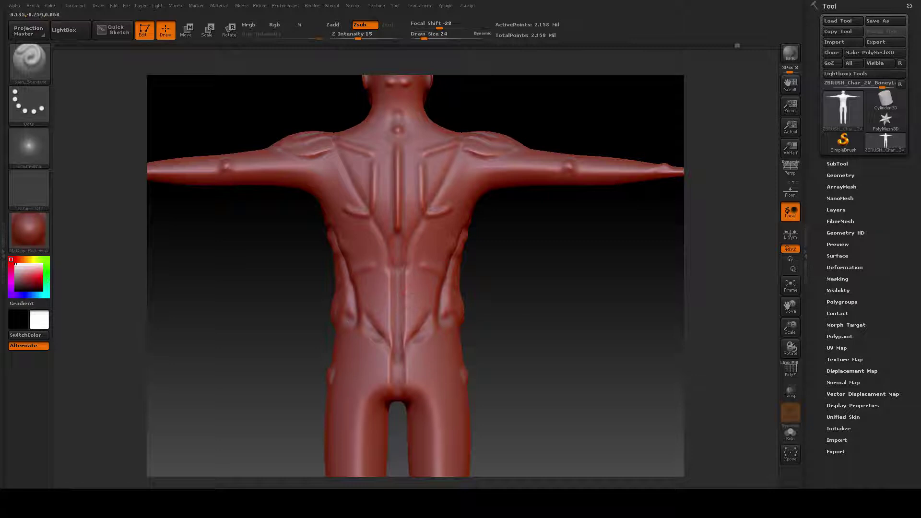
# Try to build up the muscle columns beside the spine with the ClayBuildup brush at draw size 35.
pyautogui.moveTo(563, 325)
pyautogui.mouseDown()
pyautogui.moveTo(530, 329)
pyautogui.moveTo(565, 331)
pyautogui.mouseUp()
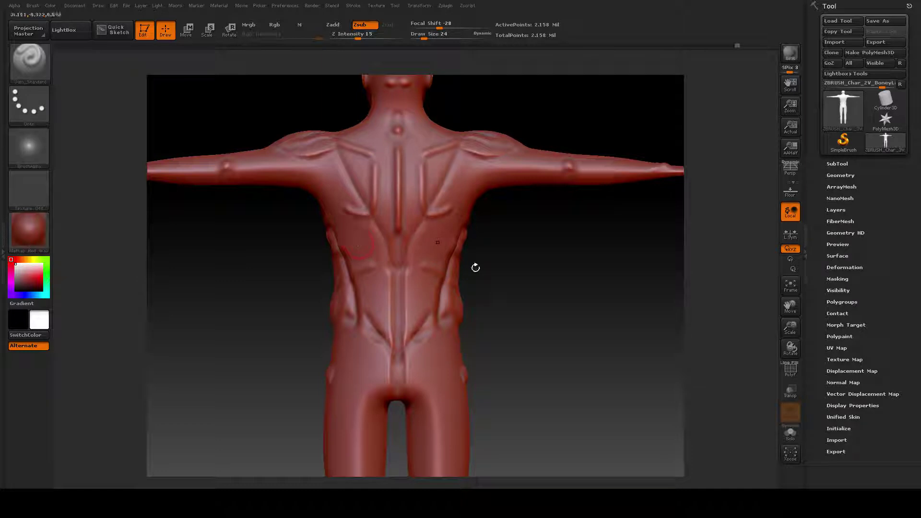
pyautogui.keyDown('alt'); pyautogui.moveTo(543, 260); pyautogui.dragTo(544, 294); pyautogui.keyUp('alt')
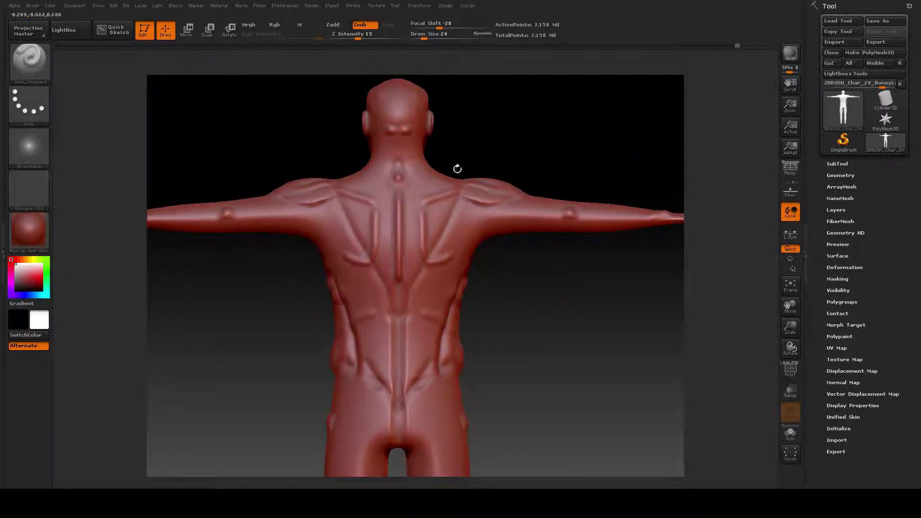
pyautogui.click(31, 63)
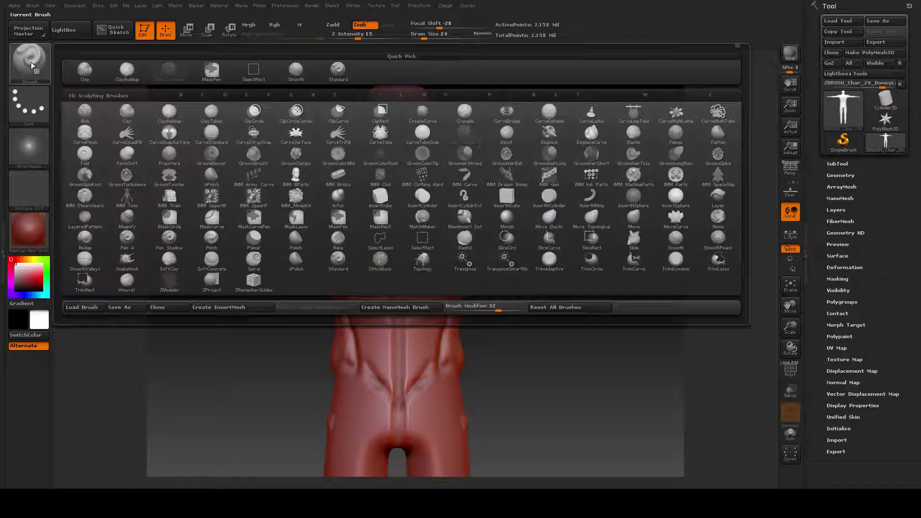
pyautogui.click(175, 110)
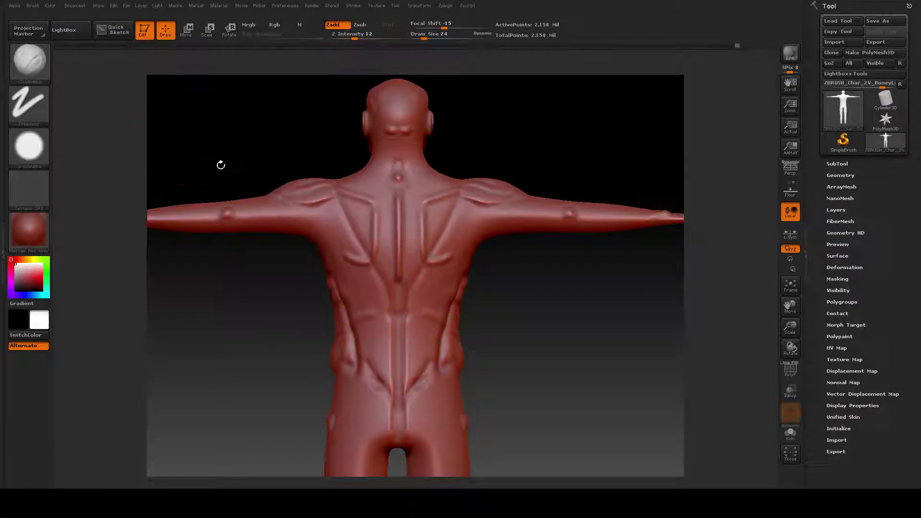
pyautogui.click(29, 147)
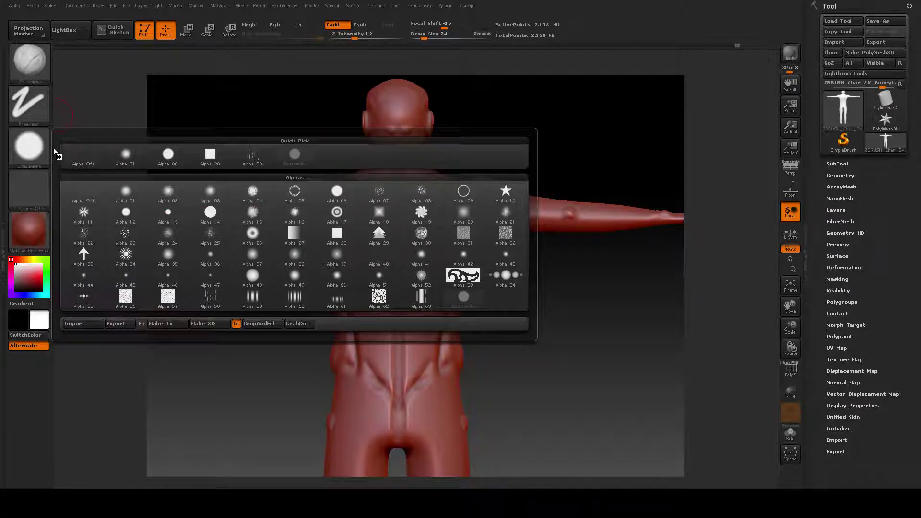
pyautogui.moveTo(27, 148)
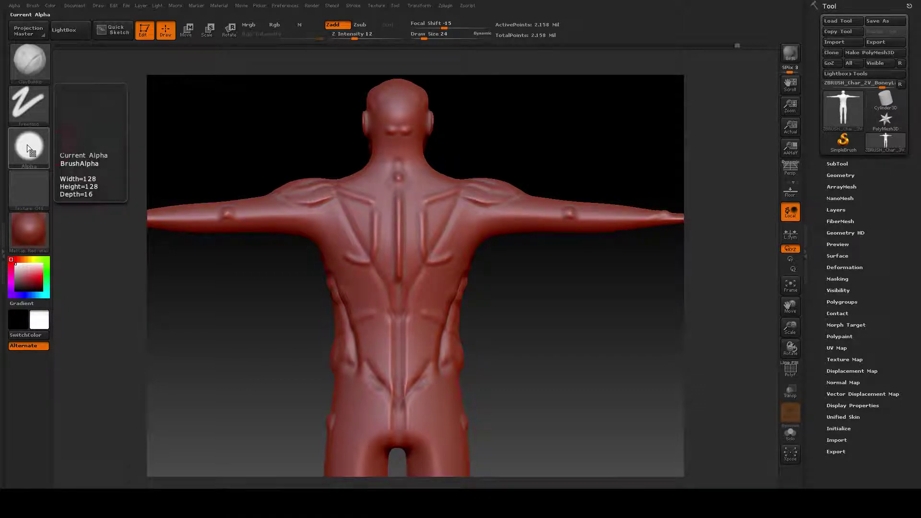
pyautogui.click(28, 149)
pyautogui.moveTo(337, 192)
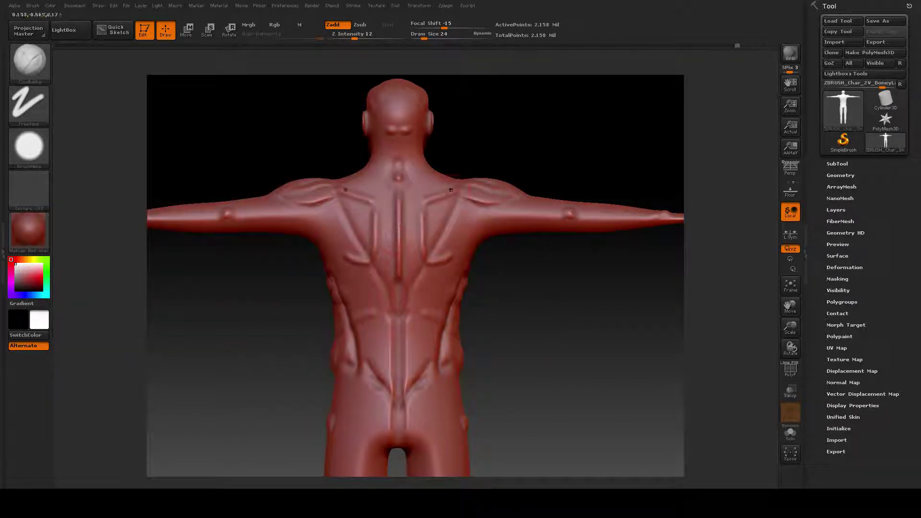
pyautogui.moveTo(424, 192); pyautogui.dragTo(423, 234)
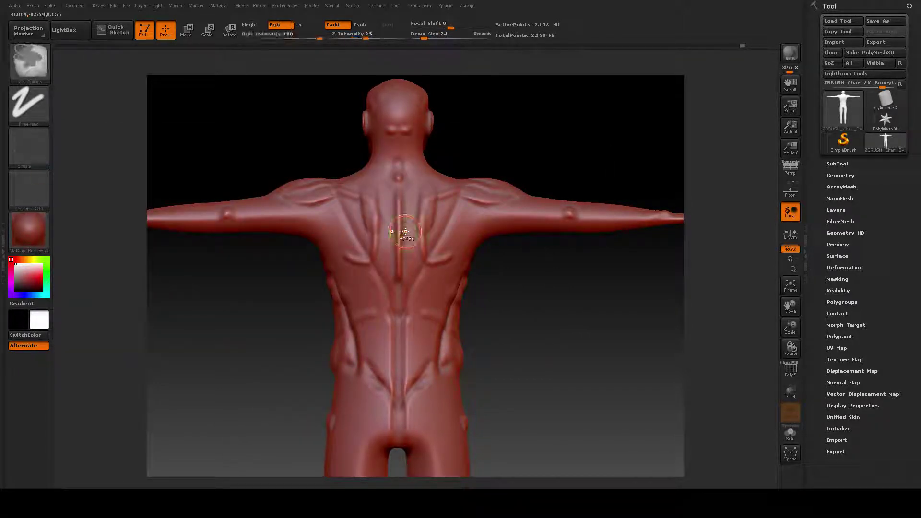
pyautogui.press('space')
pyautogui.click(415, 148)
pyautogui.moveTo(412, 138)
pyautogui.mouseDown()
pyautogui.moveTo(407, 366)
pyautogui.moveTo(422, 366)
pyautogui.mouseUp()
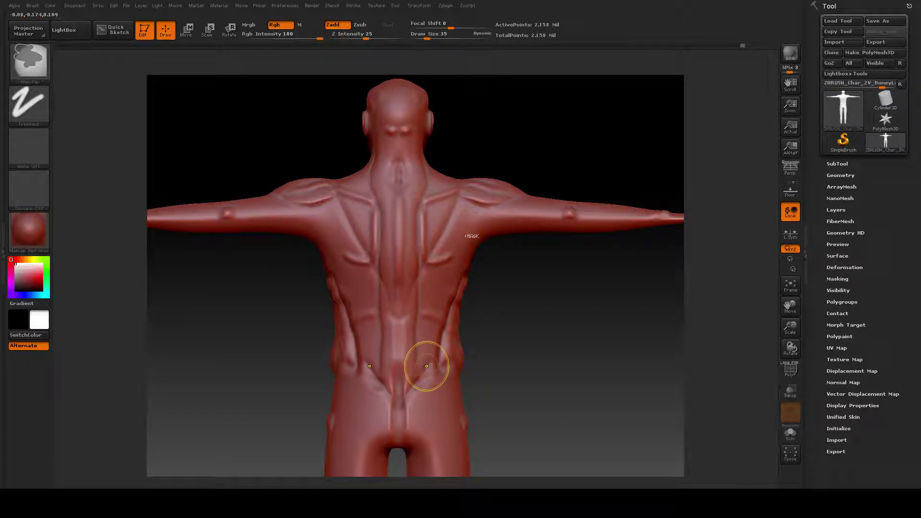
# Raise muscle ridges along both sides of the spine with the Standard brush at draw size 24 and focal shift -28.
pyautogui.click(30, 62)
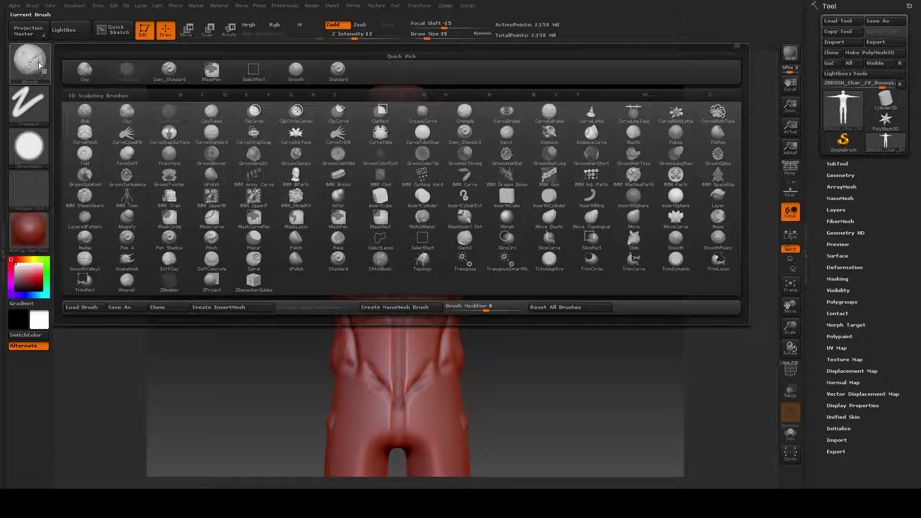
pyautogui.click(339, 72)
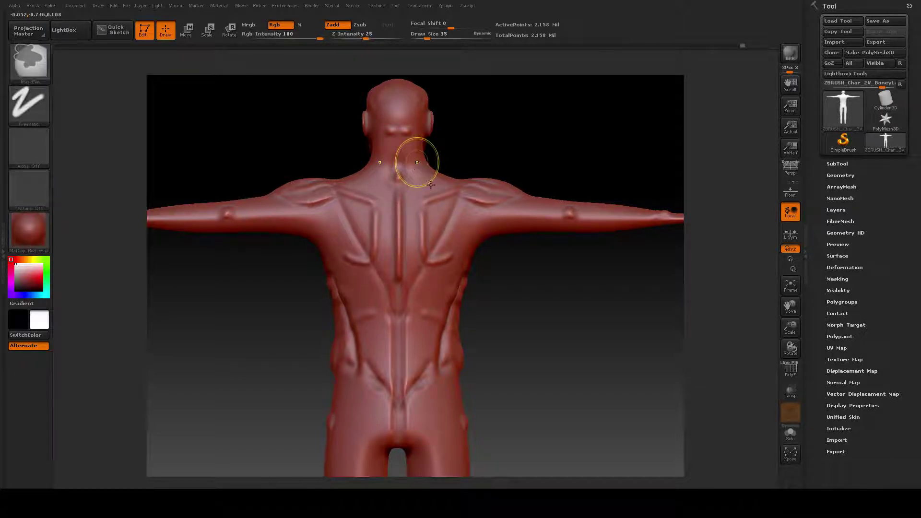
pyautogui.press('space')
pyautogui.moveTo(430, 186); pyautogui.dragTo(424, 187)
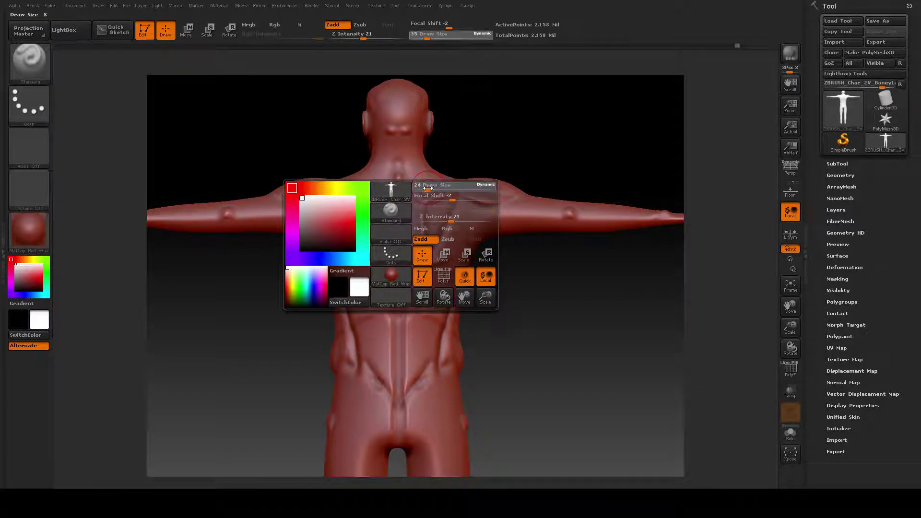
pyautogui.click(443, 201)
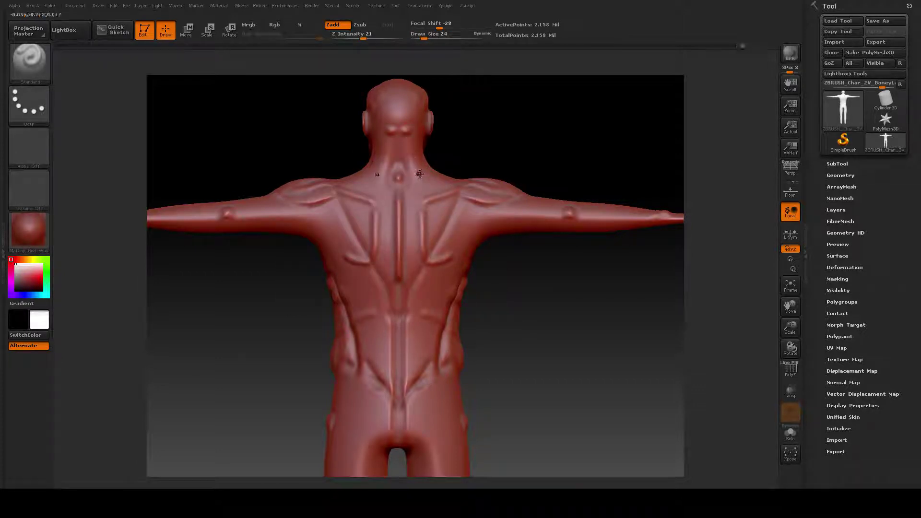
pyautogui.press('ctrl')
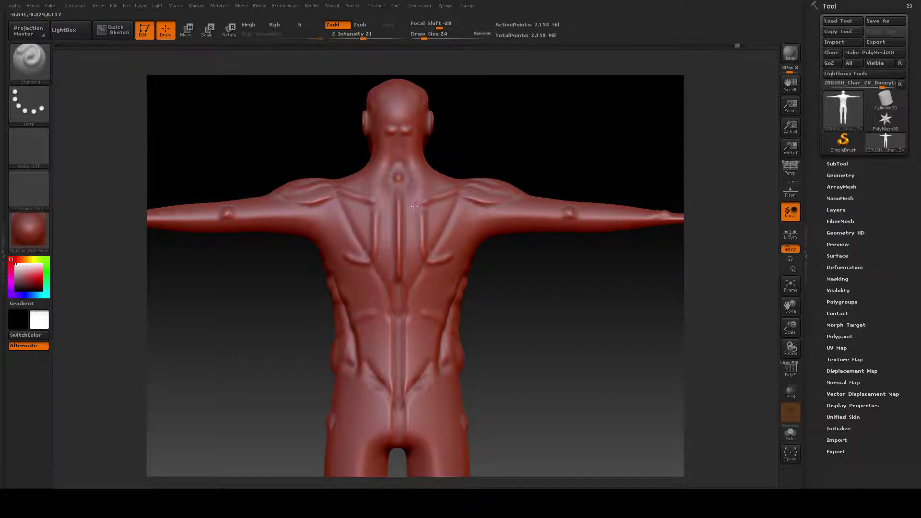
pyautogui.moveTo(415, 214); pyautogui.dragTo(406, 395)
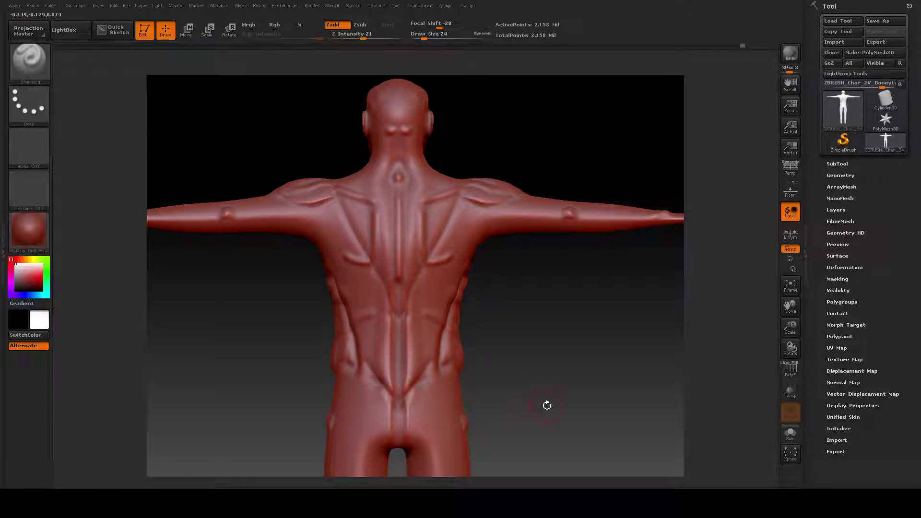
# Smooth the ridges along the spine and the inner upper edges of the shoulder blades.
pyautogui.press('shift')
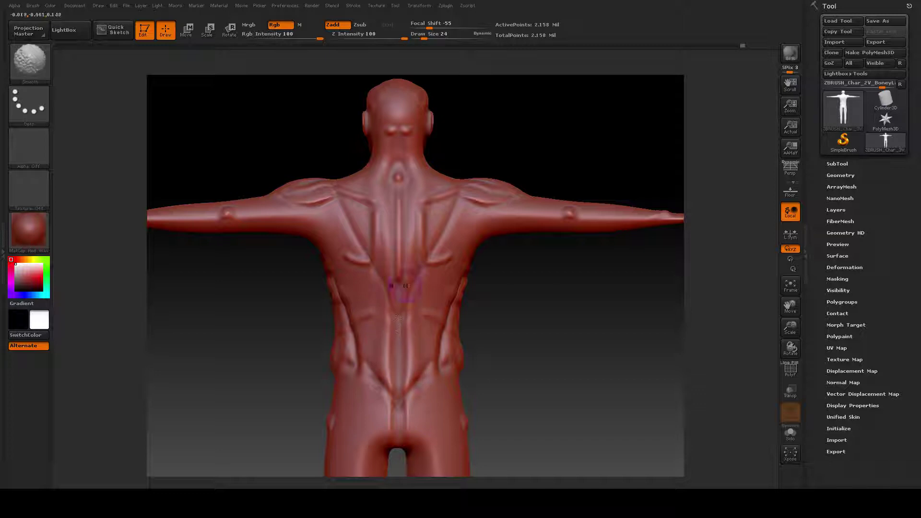
pyautogui.moveTo(405, 286)
pyautogui.keyDown('shift'); pyautogui.mouseDown()
pyautogui.moveTo(395, 405)
pyautogui.moveTo(363, 418)
pyautogui.mouseUp(); pyautogui.keyUp('shift')
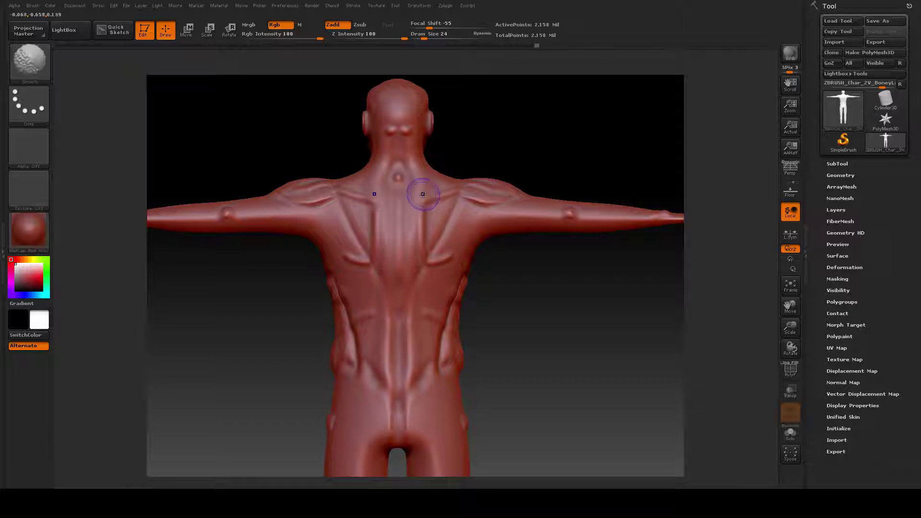
pyautogui.moveTo(374, 195)
pyautogui.keyDown('shift'); pyautogui.mouseDown()
pyautogui.moveTo(359, 201)
pyautogui.moveTo(371, 198)
pyautogui.mouseUp(); pyautogui.keyUp('shift')
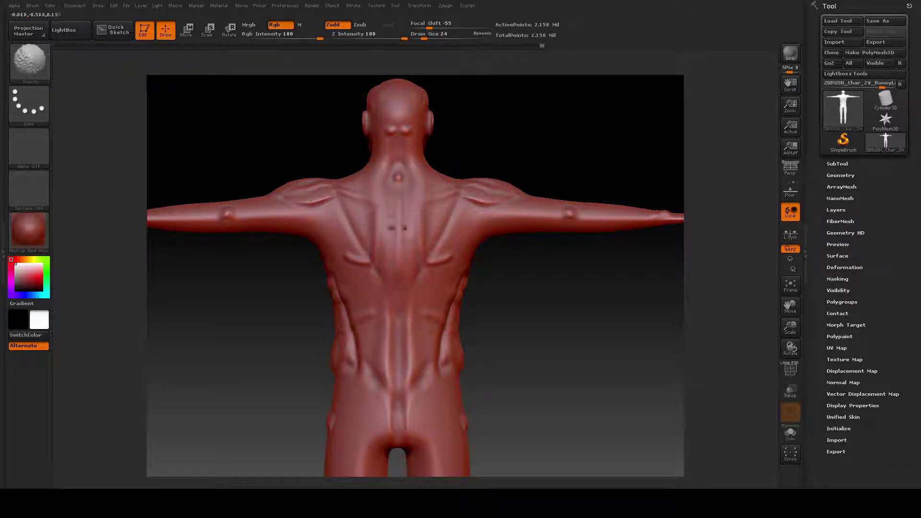
# Reinforce the long muscle columns from the base of the neck to the lower back with the Standard brush, and smooth them.
pyautogui.moveTo(421, 189)
pyautogui.mouseDown()
pyautogui.moveTo(406, 271)
pyautogui.moveTo(415, 334)
pyautogui.mouseUp()
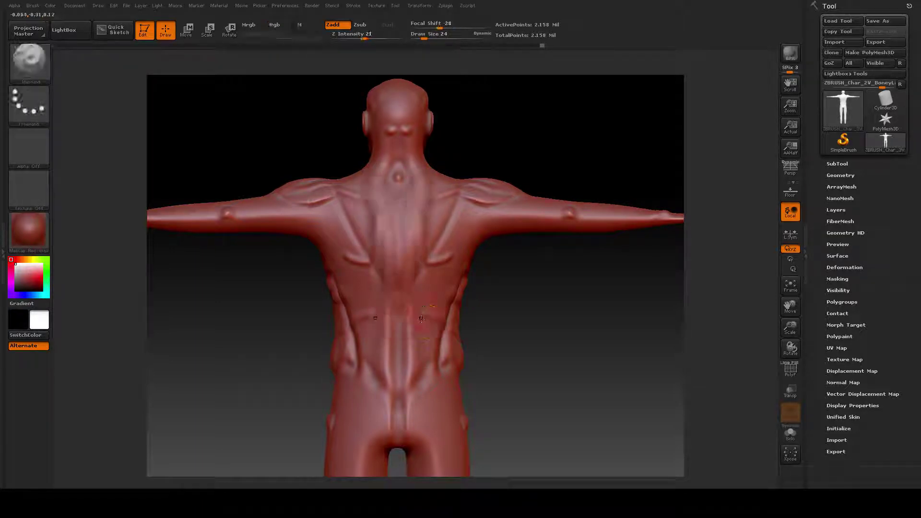
pyautogui.moveTo(422, 172); pyautogui.dragTo(410, 387)
pyautogui.press('shift')
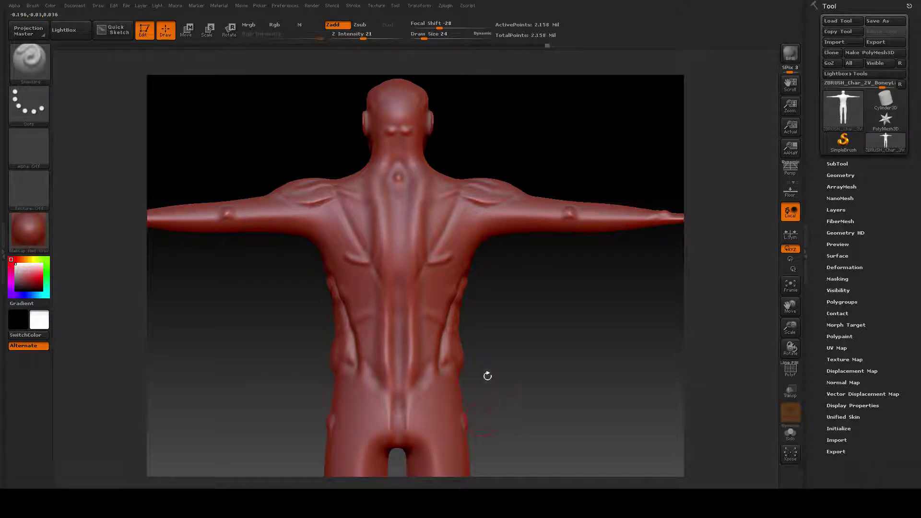
# Add volume to the trapezius between the shoulder tops and the mid-spine, and smooth the strokes.
pyautogui.moveTo(492, 364)
pyautogui.keyDown('alt'); pyautogui.mouseDown()
pyautogui.moveTo(498, 384)
pyautogui.moveTo(487, 383)
pyautogui.mouseUp(); pyautogui.keyUp('alt')
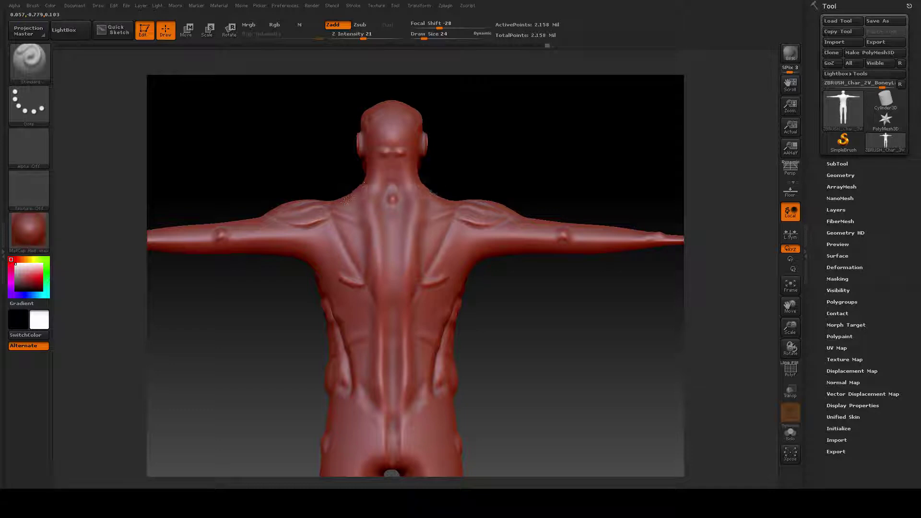
pyautogui.moveTo(351, 207)
pyautogui.mouseDown()
pyautogui.moveTo(354, 242)
pyautogui.moveTo(377, 282)
pyautogui.moveTo(375, 273)
pyautogui.mouseUp()
pyautogui.press('shift')
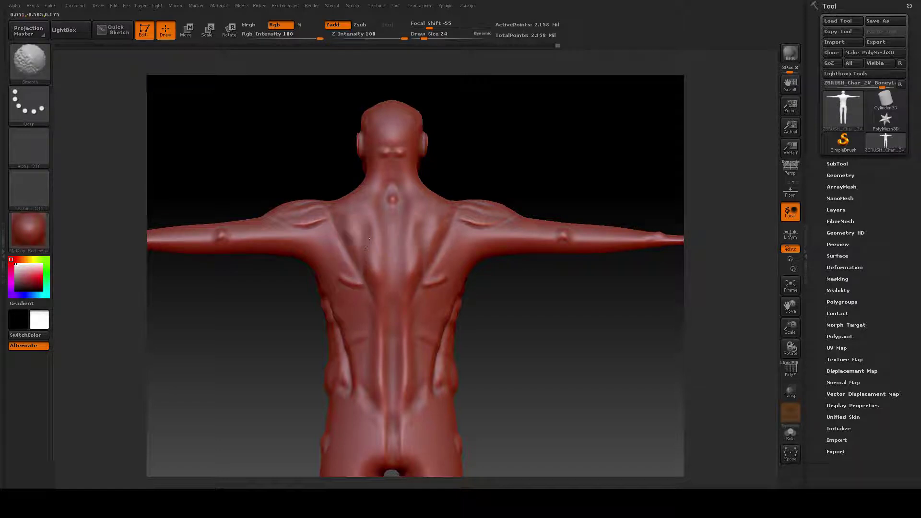
# Smooth the strokes along the inner shoulder blades and across the backs of the shoulders.
pyautogui.keyDown('shift'); pyautogui.moveTo(342, 220); pyautogui.dragTo(379, 283); pyautogui.keyUp('shift')
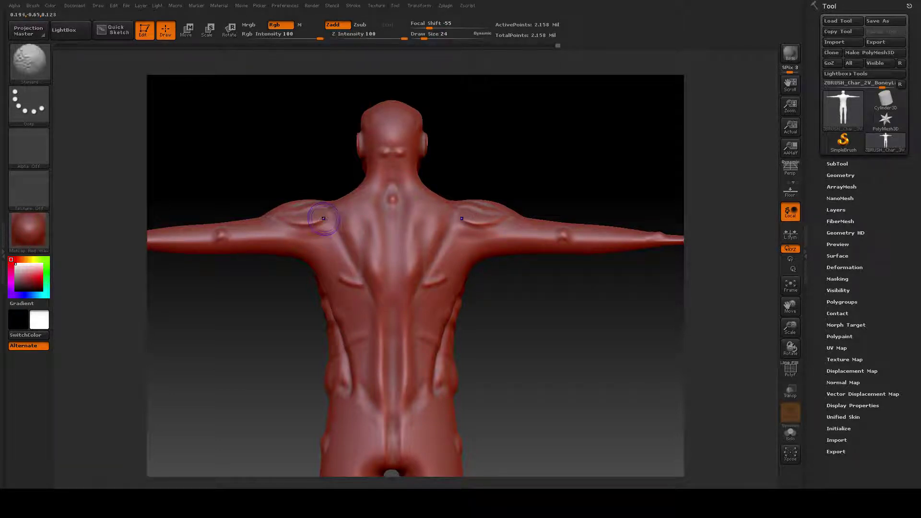
pyautogui.moveTo(320, 223)
pyautogui.keyDown('shift'); pyautogui.mouseDown()
pyautogui.moveTo(311, 229)
pyautogui.moveTo(327, 223)
pyautogui.moveTo(265, 213)
pyautogui.moveTo(313, 235)
pyautogui.mouseUp(); pyautogui.keyUp('shift')
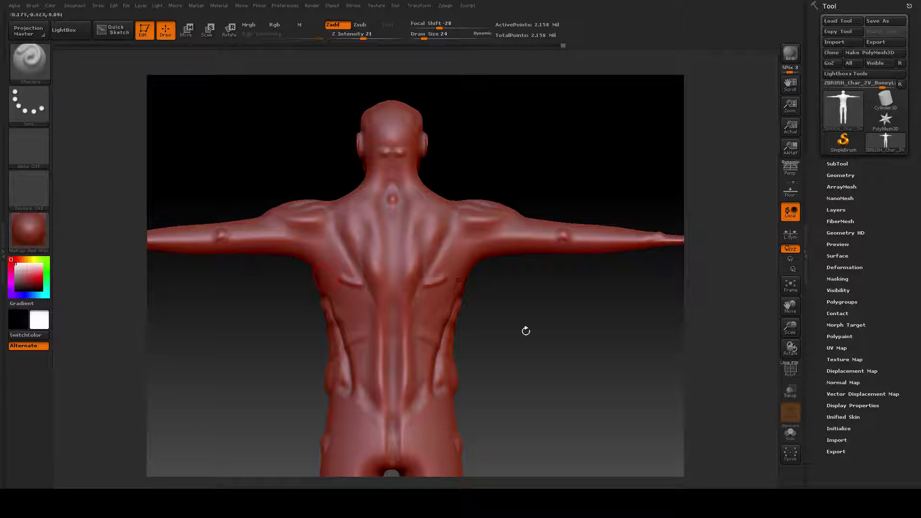
pyautogui.moveTo(526, 331); pyautogui.dragTo(535, 322)
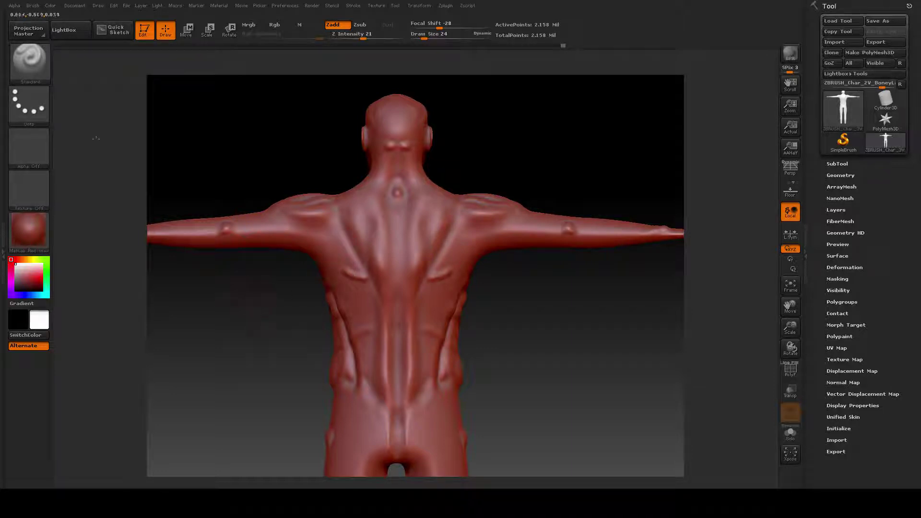
# Carve the creases around the rear shoulder muscles with the Dam_Standard brush at draw size 19.
pyautogui.click(27, 62)
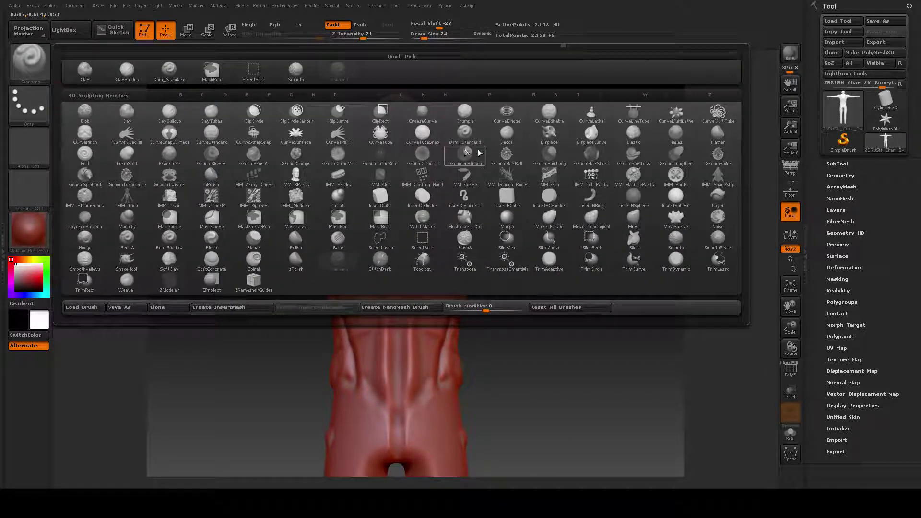
pyautogui.click(466, 136)
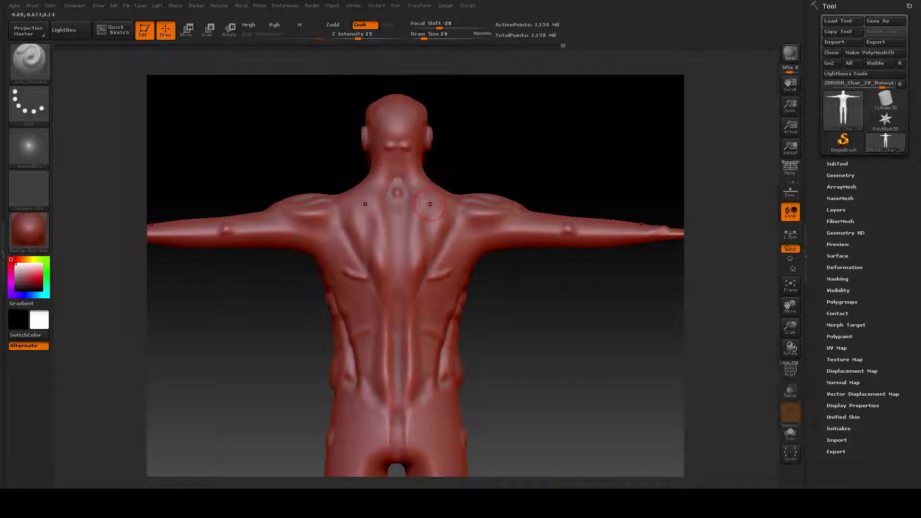
pyautogui.press('space')
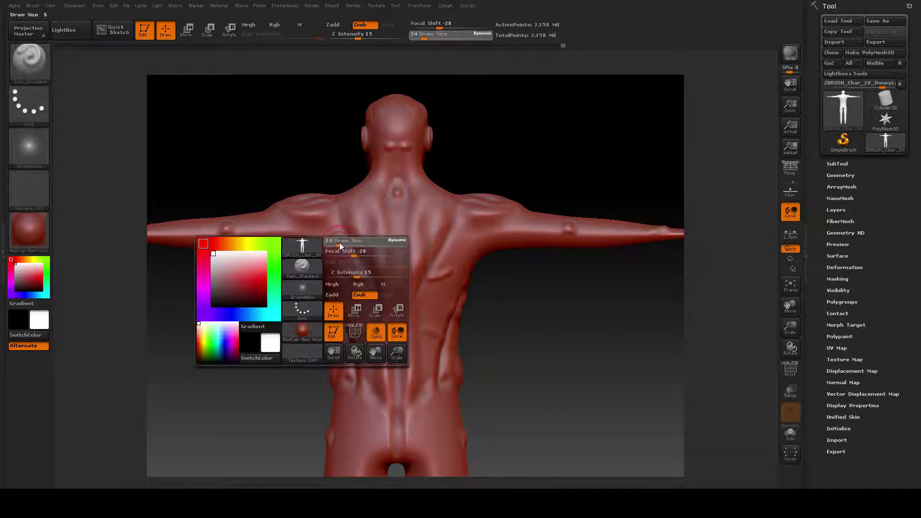
pyautogui.moveTo(337, 241); pyautogui.dragTo(337, 241)
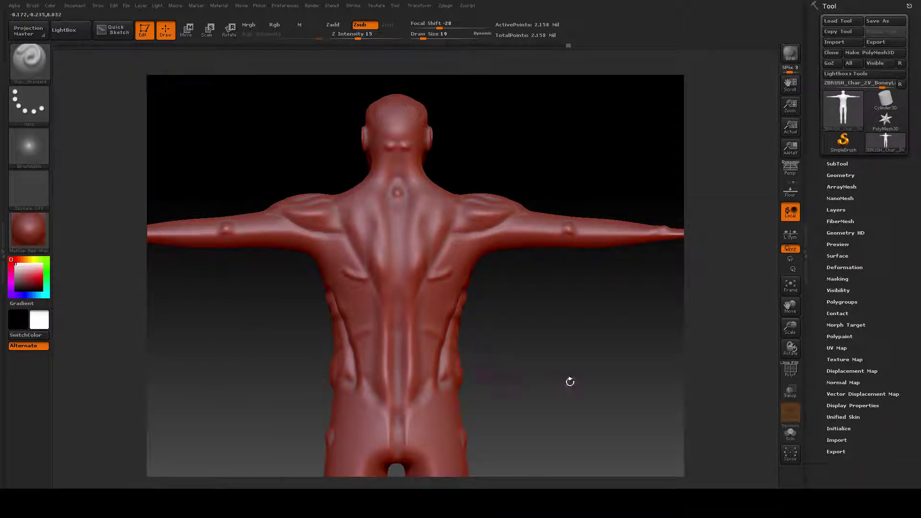
# Carve grooves along the backs of the upper arms toward the shoulder blades, and smooth them near the armpits.
pyautogui.moveTo(570, 381); pyautogui.dragTo(550, 353)
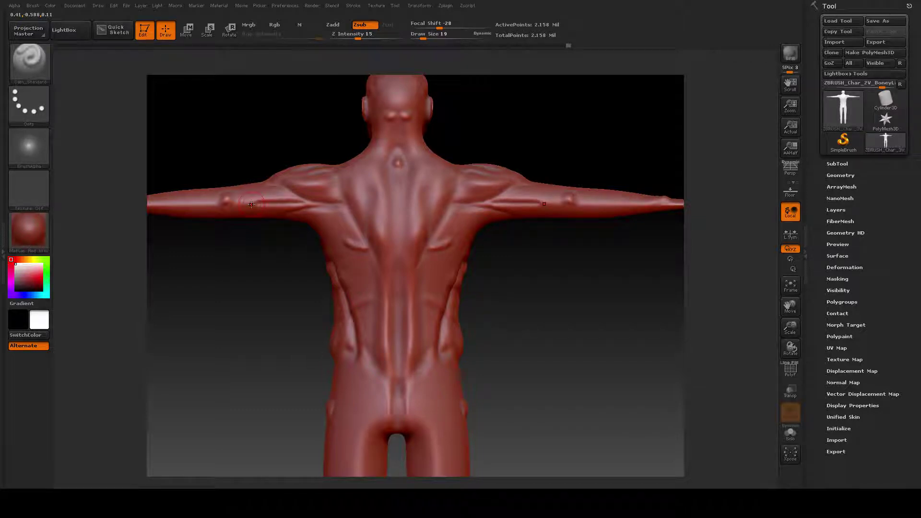
pyautogui.press('ctrl')
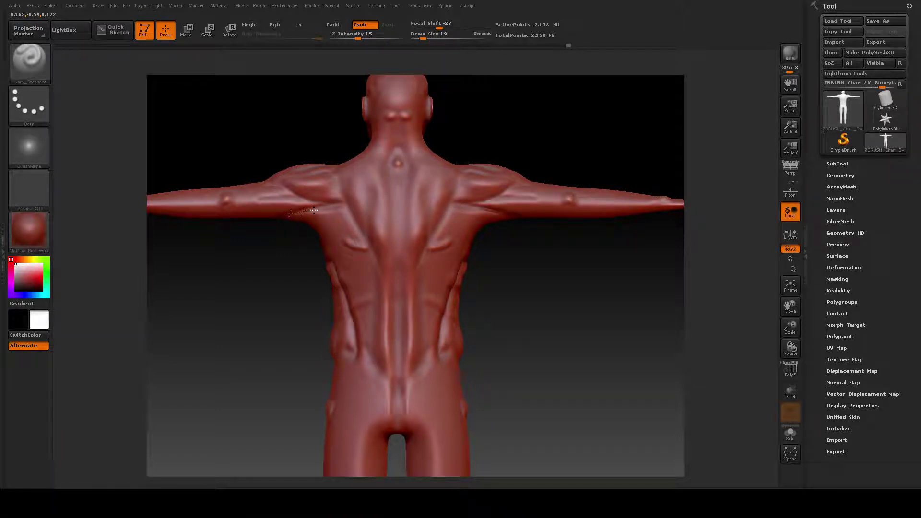
pyautogui.press('shift')
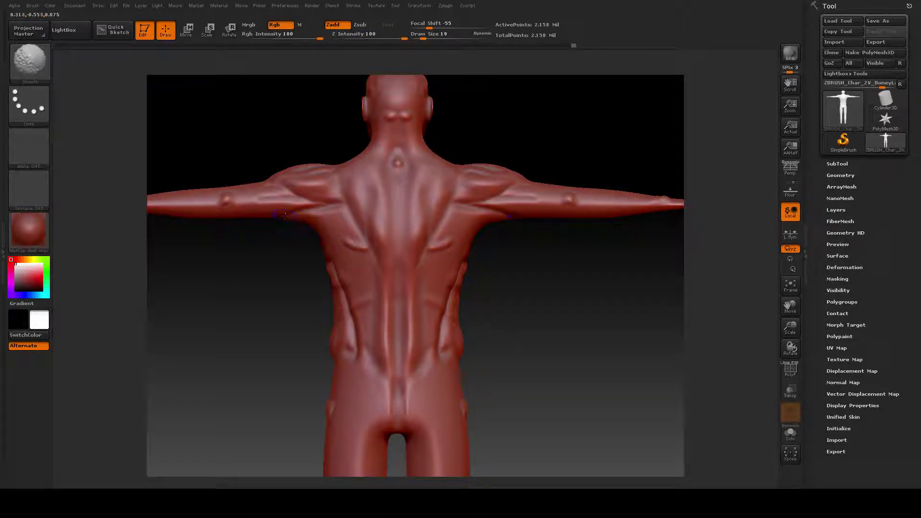
pyautogui.keyDown('shift'); pyautogui.moveTo(284, 215); pyautogui.dragTo(333, 218); pyautogui.keyUp('shift')
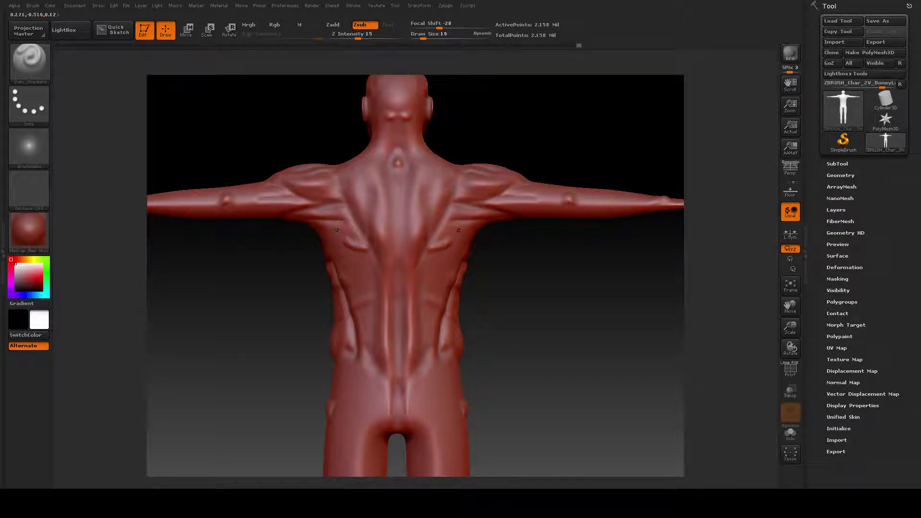
pyautogui.press('ctrl')
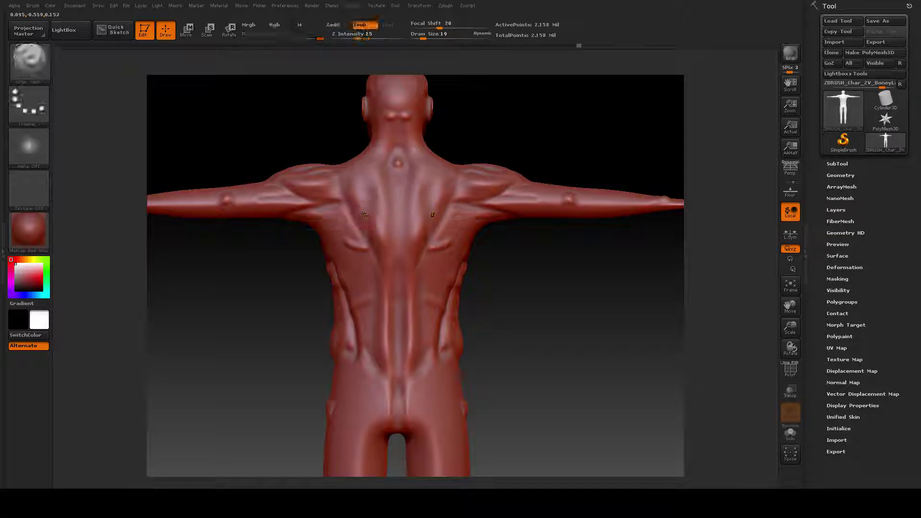
# Carve the muscle separations over the outer shoulder blades below the shoulders, and smooth the strokes.
pyautogui.moveTo(577, 312)
pyautogui.mouseDown()
pyautogui.moveTo(552, 318)
pyautogui.moveTo(574, 312)
pyautogui.moveTo(569, 300)
pyautogui.mouseUp()
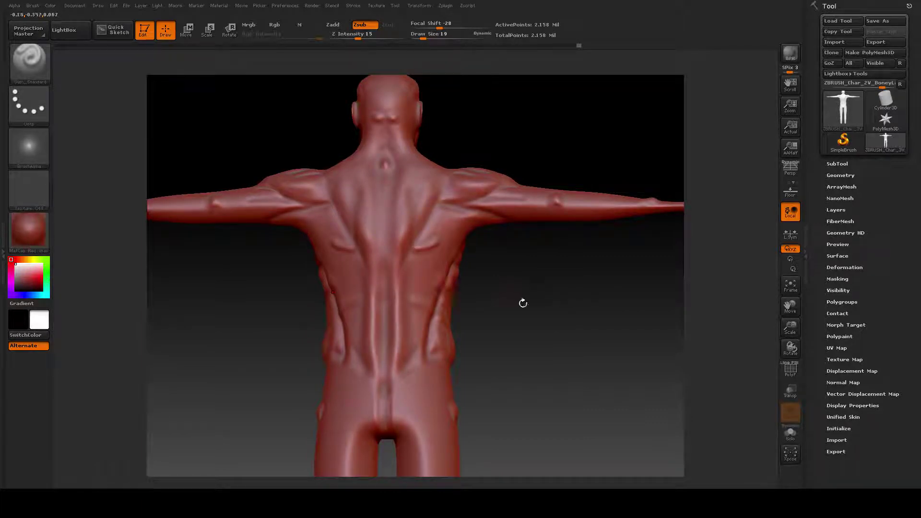
pyautogui.moveTo(522, 302)
pyautogui.mouseDown()
pyautogui.moveTo(458, 284)
pyautogui.moveTo(484, 268)
pyautogui.moveTo(453, 230)
pyautogui.moveTo(386, 248)
pyautogui.mouseUp()
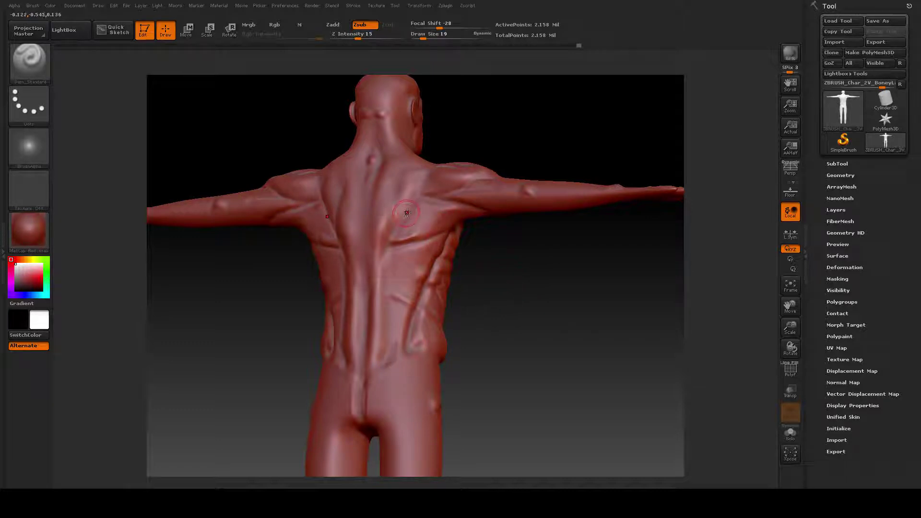
pyautogui.press('shift')
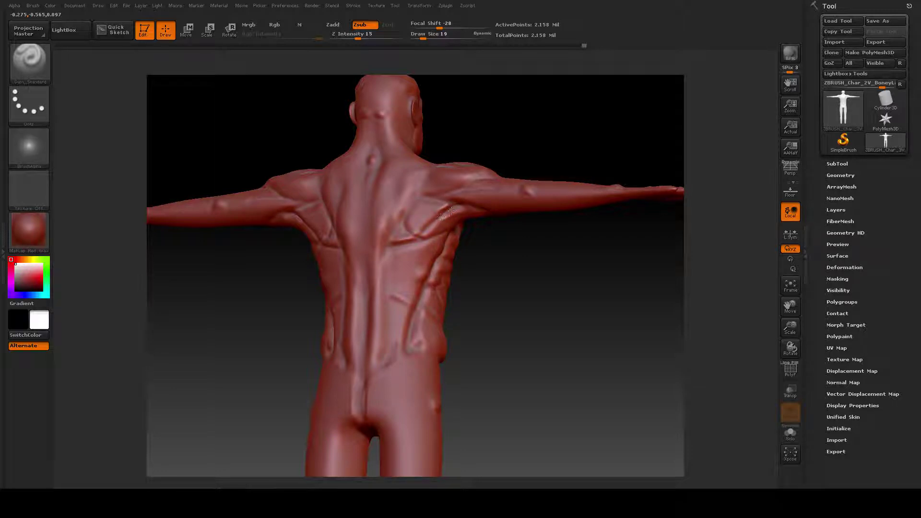
pyautogui.press('shift')
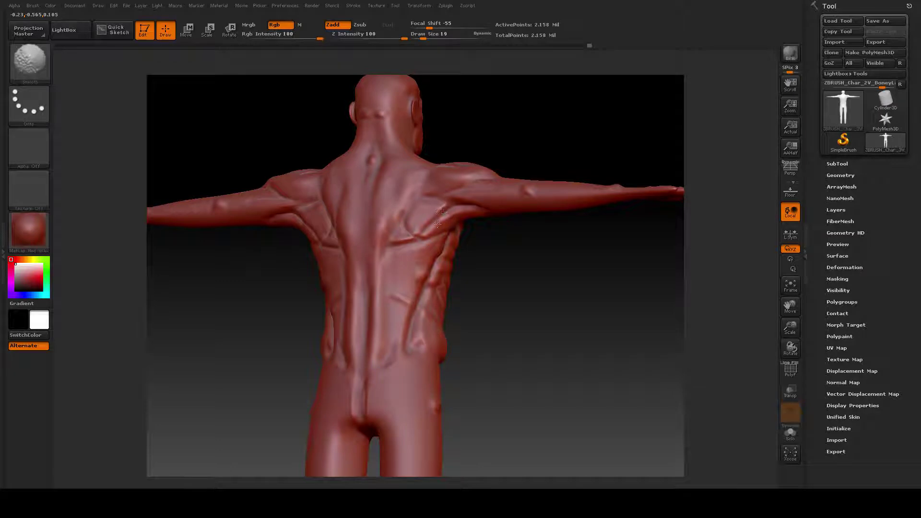
pyautogui.keyDown('shift'); pyautogui.moveTo(440, 215); pyautogui.dragTo(398, 243); pyautogui.keyUp('shift')
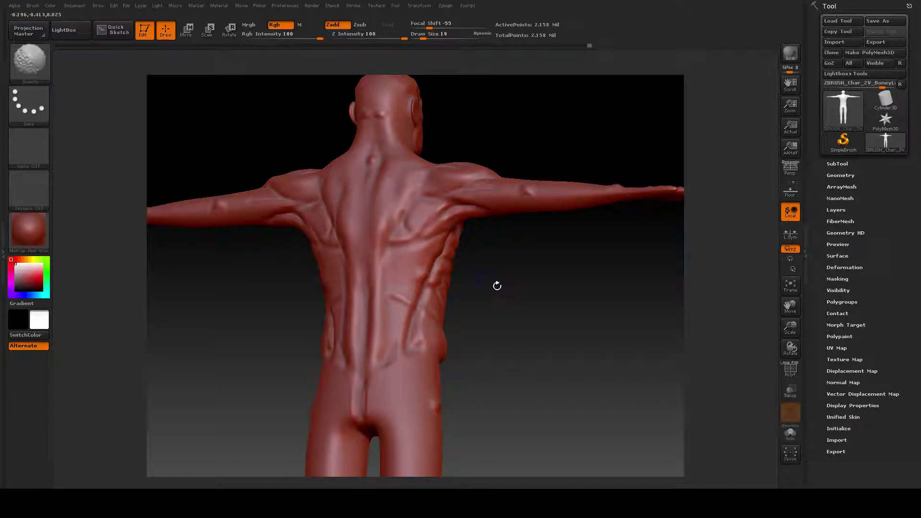
# Try to carve curved grooves across the mid-back on both sides of the spine, and undo the strokes.
pyautogui.moveTo(510, 272)
pyautogui.keyDown('alt'); pyautogui.mouseDown()
pyautogui.moveTo(537, 302)
pyautogui.moveTo(534, 313)
pyautogui.mouseUp(); pyautogui.keyUp('alt')
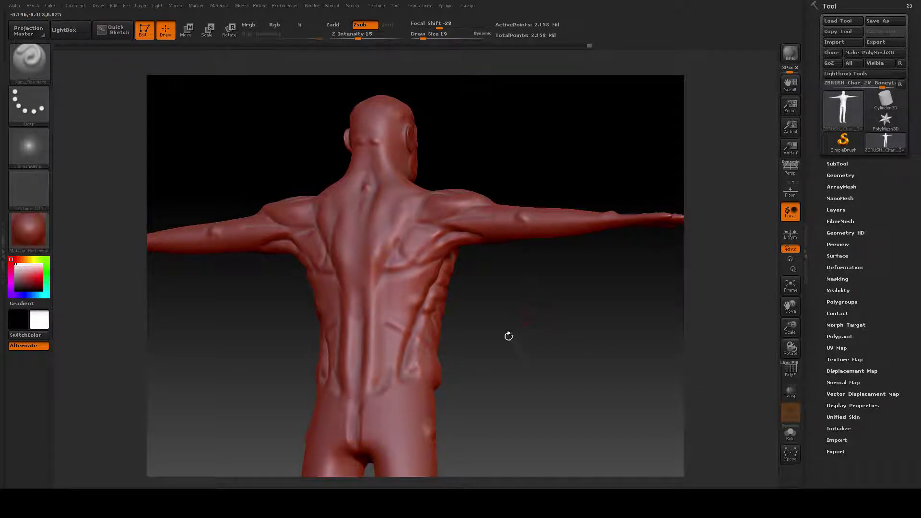
pyautogui.moveTo(505, 319)
pyautogui.keyDown('alt'); pyautogui.mouseDown()
pyautogui.moveTo(516, 277)
pyautogui.moveTo(523, 308)
pyautogui.mouseUp(); pyautogui.keyUp('alt')
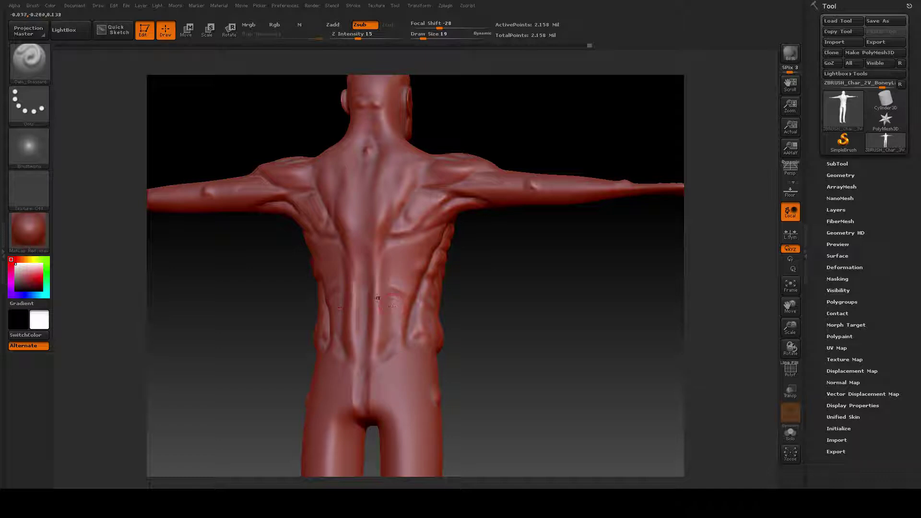
pyautogui.click(36, 65)
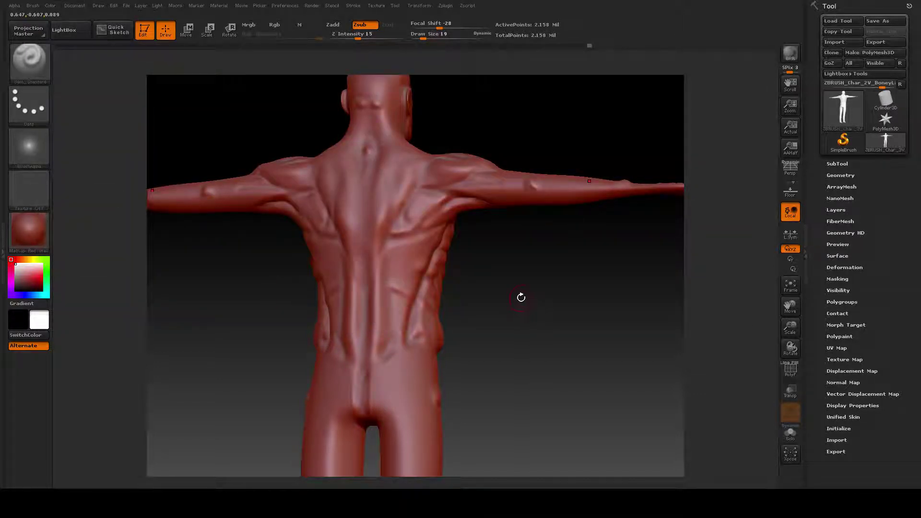
pyautogui.moveTo(521, 296)
pyautogui.keyDown('alt'); pyautogui.mouseDown()
pyautogui.moveTo(521, 268)
pyautogui.moveTo(533, 274)
pyautogui.moveTo(446, 303)
pyautogui.mouseUp(); pyautogui.keyUp('alt')
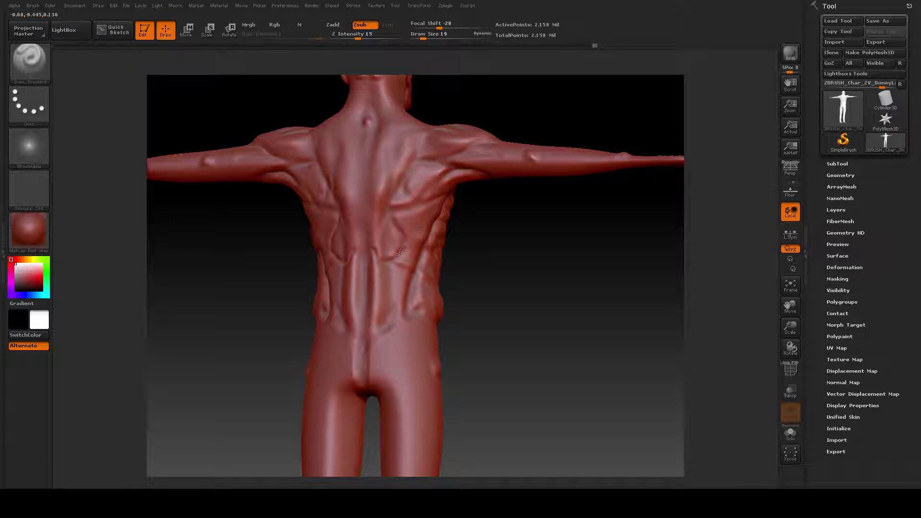
pyautogui.press('ctrl')
pyautogui.press('ctrl')
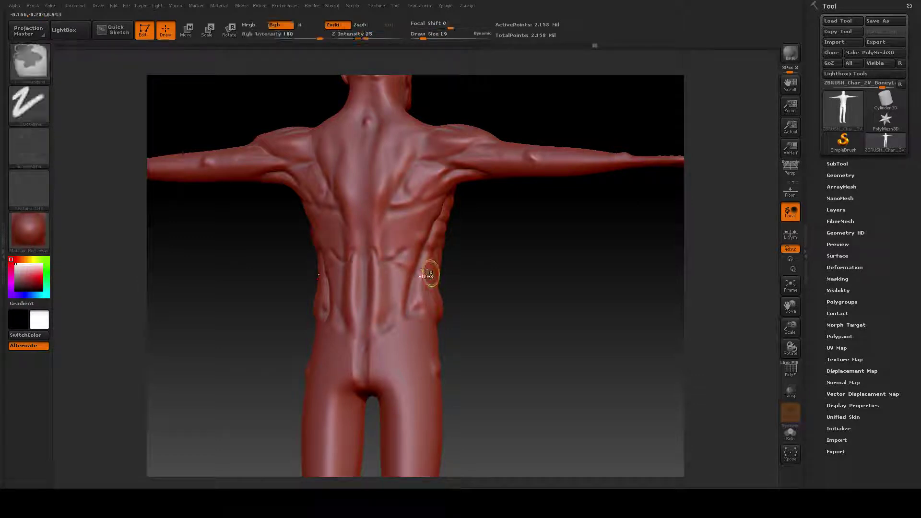
pyautogui.hotkey('ctrl', 'z')
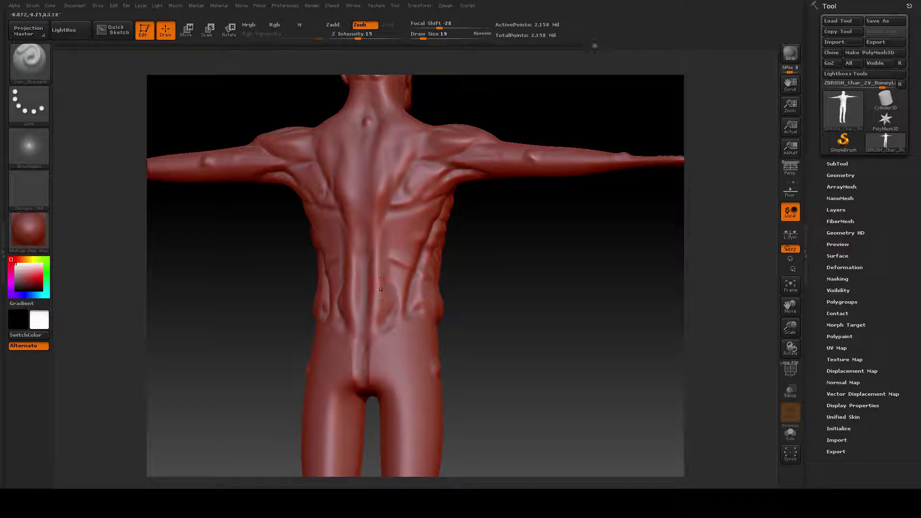
# Carve the muscle outlines beside the lower spine up to the mid-back with Dam_Standard, and smooth the grooves.
pyautogui.press('ctrl')
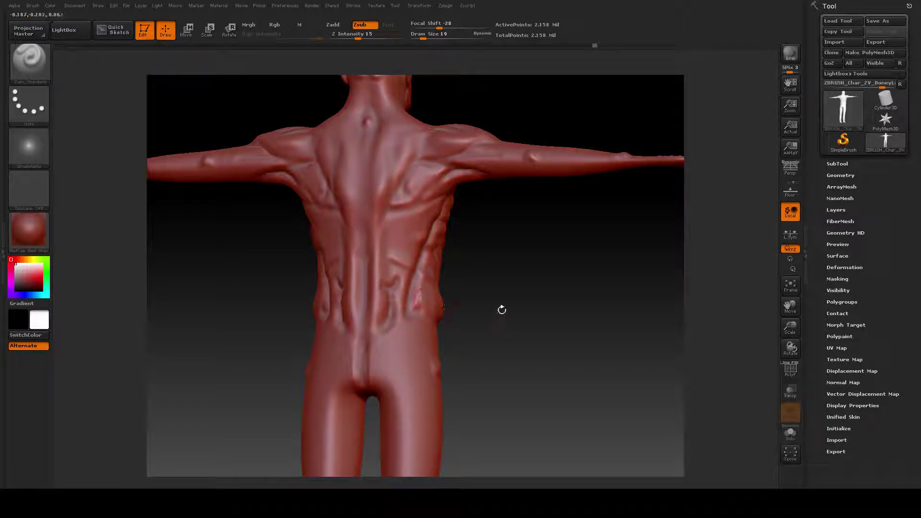
pyautogui.moveTo(503, 295)
pyautogui.mouseDown()
pyautogui.moveTo(517, 338)
pyautogui.moveTo(531, 345)
pyautogui.mouseUp()
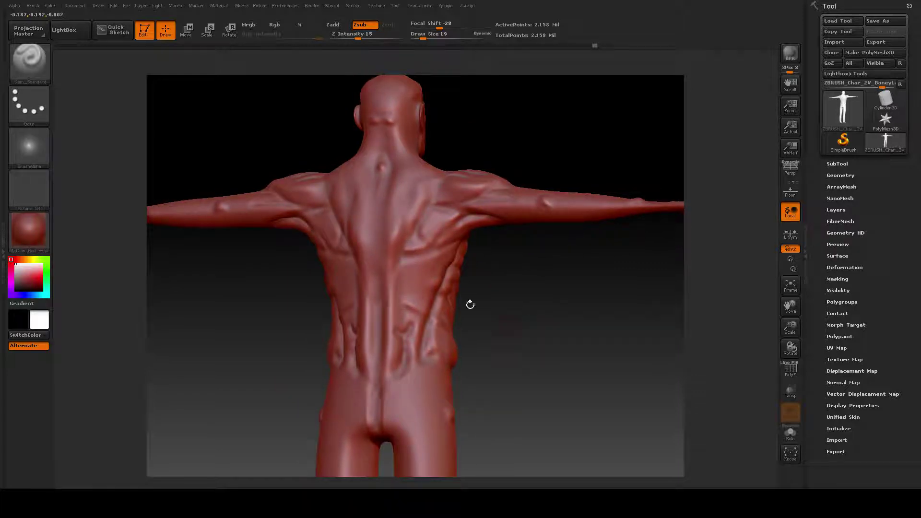
pyautogui.moveTo(415, 308); pyautogui.dragTo(400, 261)
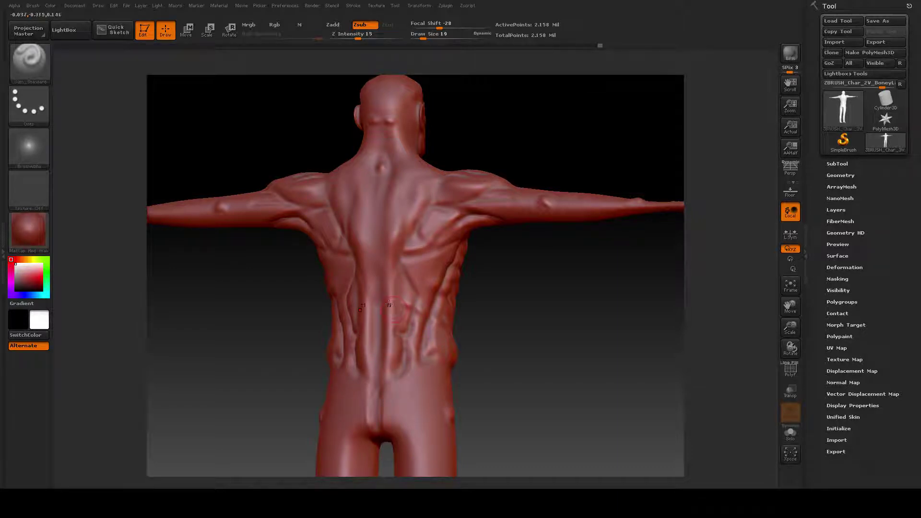
pyautogui.moveTo(387, 302); pyautogui.dragTo(393, 320)
pyautogui.press('shift')
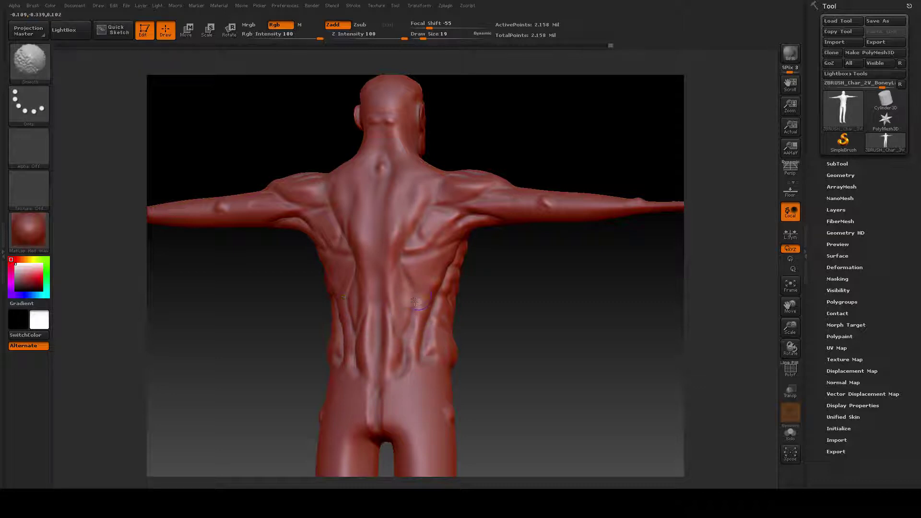
pyautogui.keyDown('shift'); pyautogui.moveTo(412, 280); pyautogui.dragTo(416, 314); pyautogui.keyUp('shift')
# Build up the muscle volume on both sides of the lower spine with the Standard brush, and smooth it.
pyautogui.moveTo(483, 368); pyautogui.dragTo(510, 395)
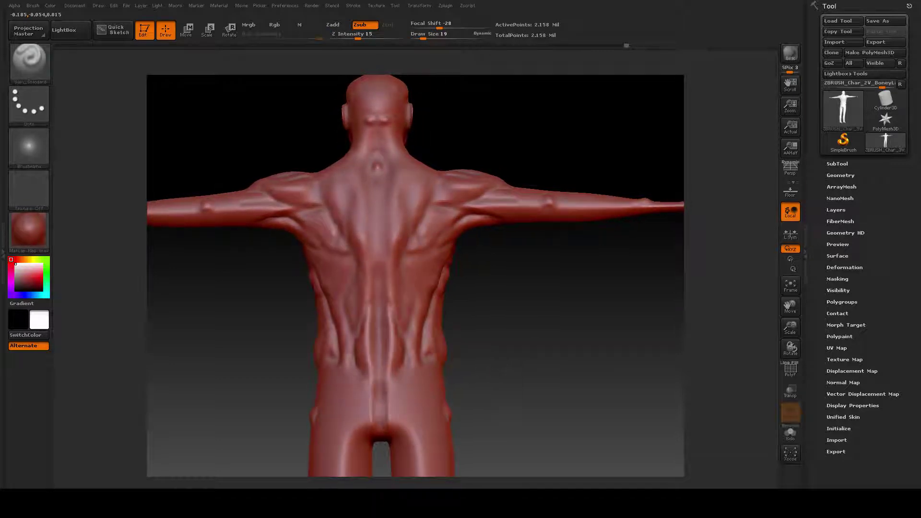
pyautogui.moveTo(560, 367); pyautogui.dragTo(555, 366)
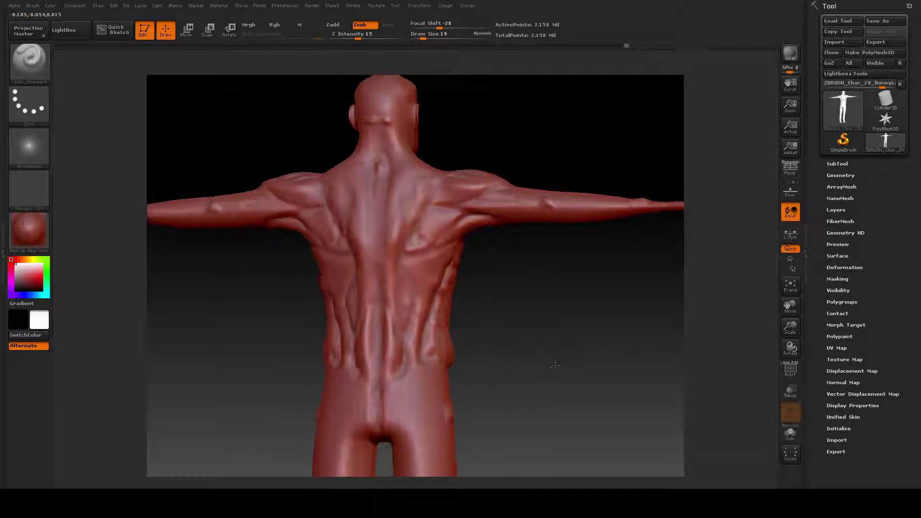
pyautogui.click(29, 64)
pyautogui.click(338, 73)
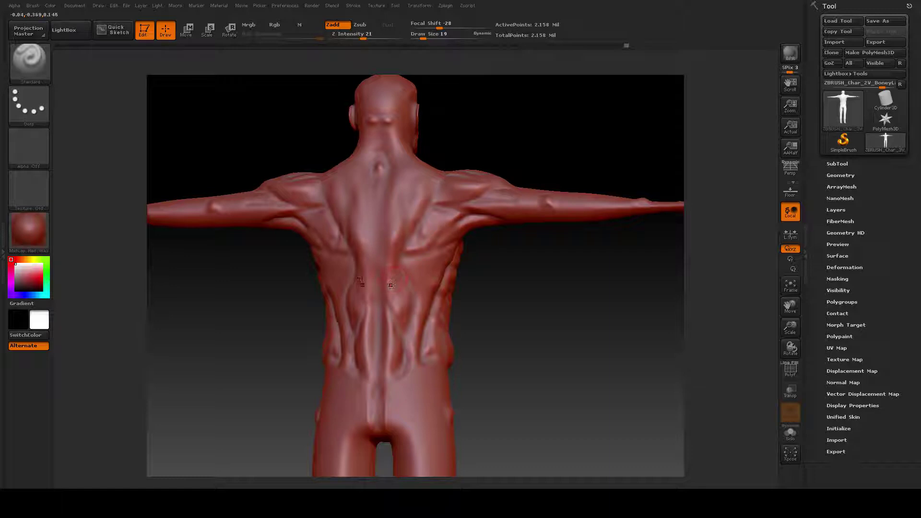
pyautogui.hotkey('ctrl', 'z')
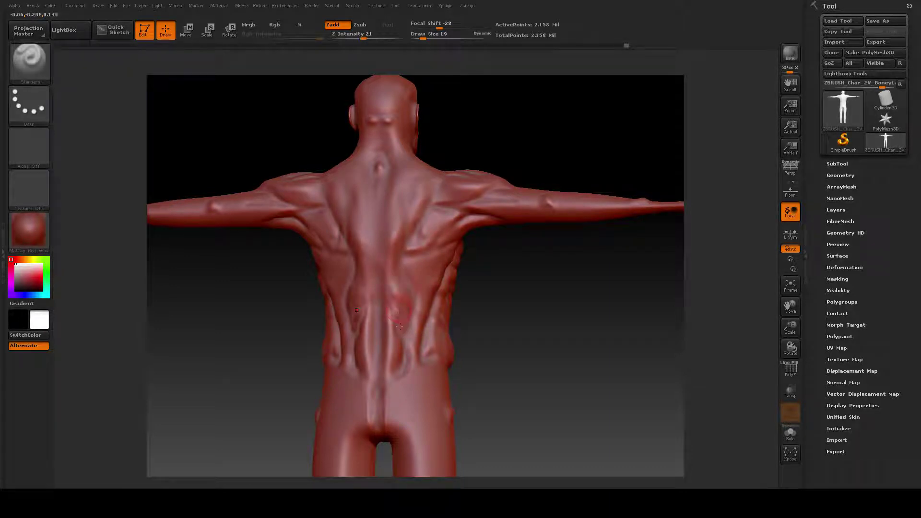
pyautogui.press('shift')
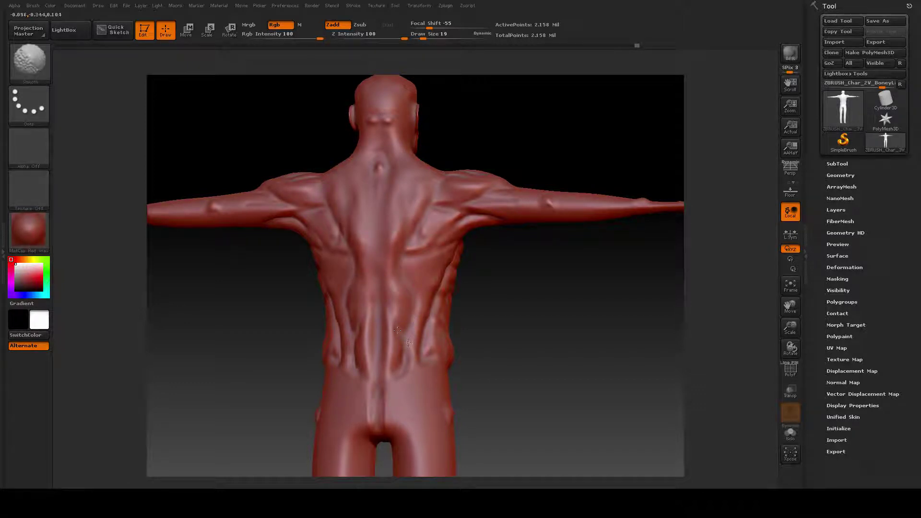
pyautogui.press('shift')
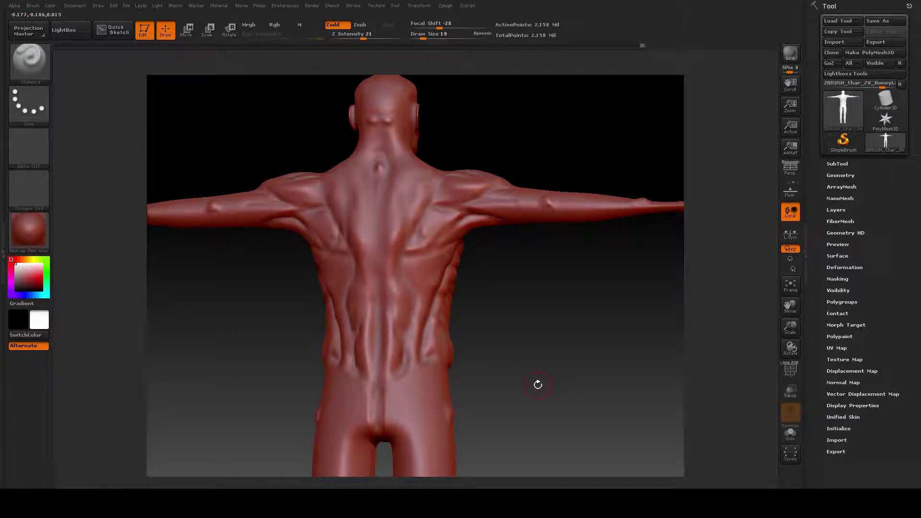
pyautogui.moveTo(495, 348); pyautogui.dragTo(506, 321)
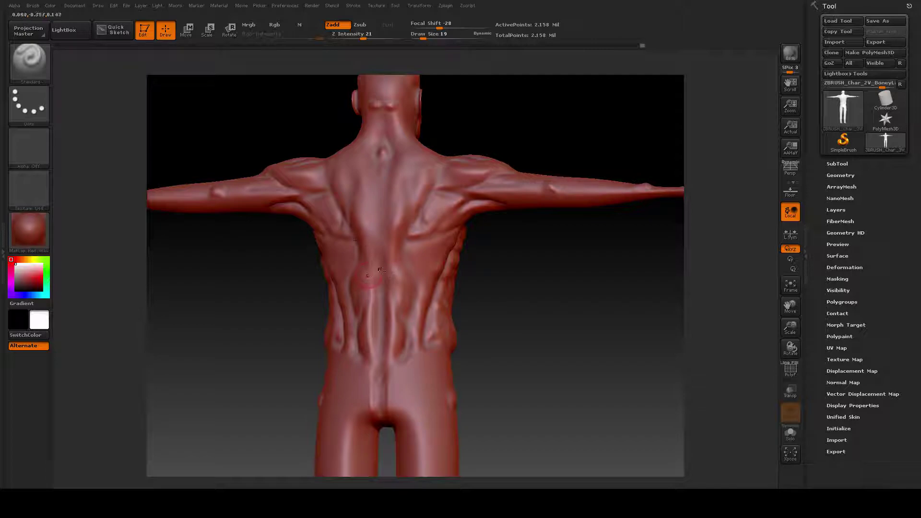
# Refine the muscle grooves across the mid-back beside the spine with Dam_Standard, and smooth them.
pyautogui.click(23, 63)
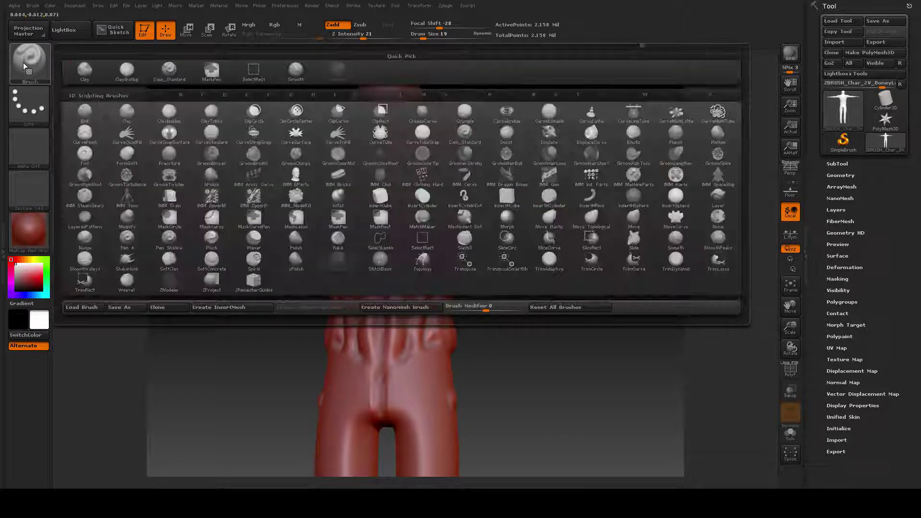
pyautogui.click(163, 73)
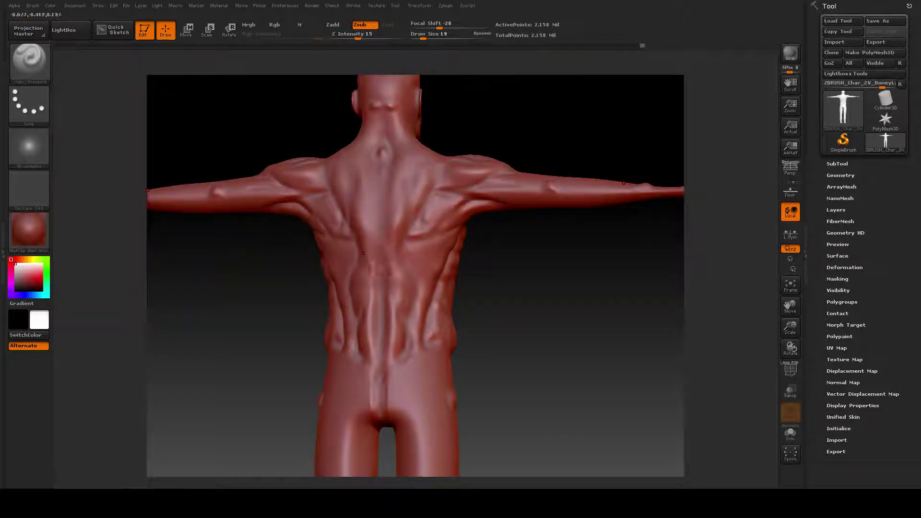
pyautogui.press('shift')
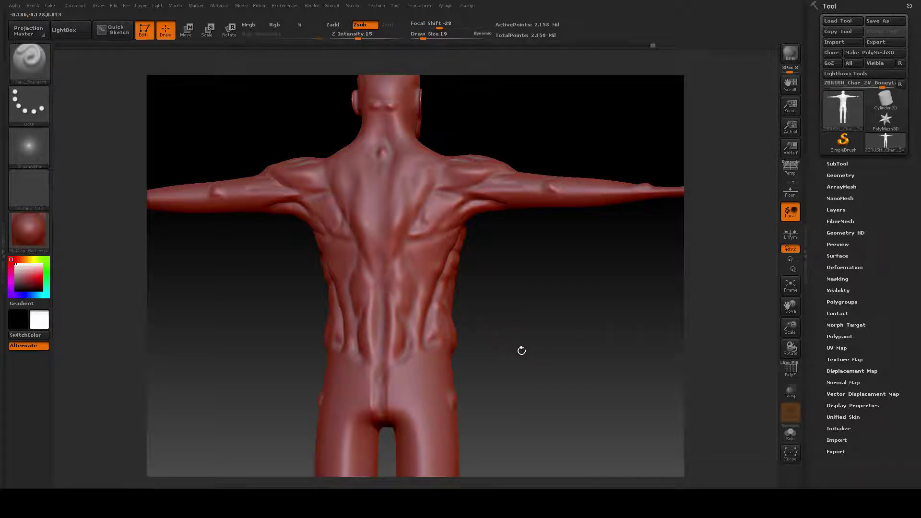
pyautogui.keyDown('alt'); pyautogui.moveTo(520, 350); pyautogui.dragTo(538, 312); pyautogui.keyUp('alt')
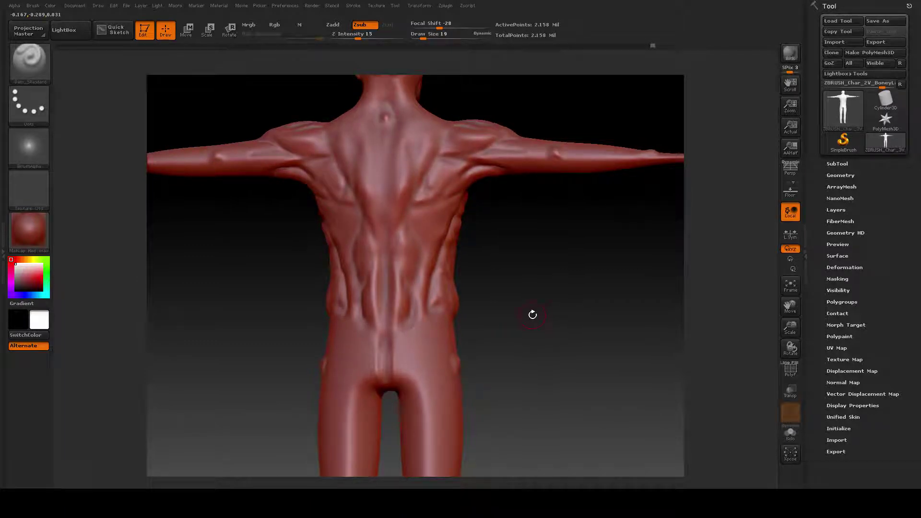
pyautogui.moveTo(555, 354); pyautogui.dragTo(552, 338)
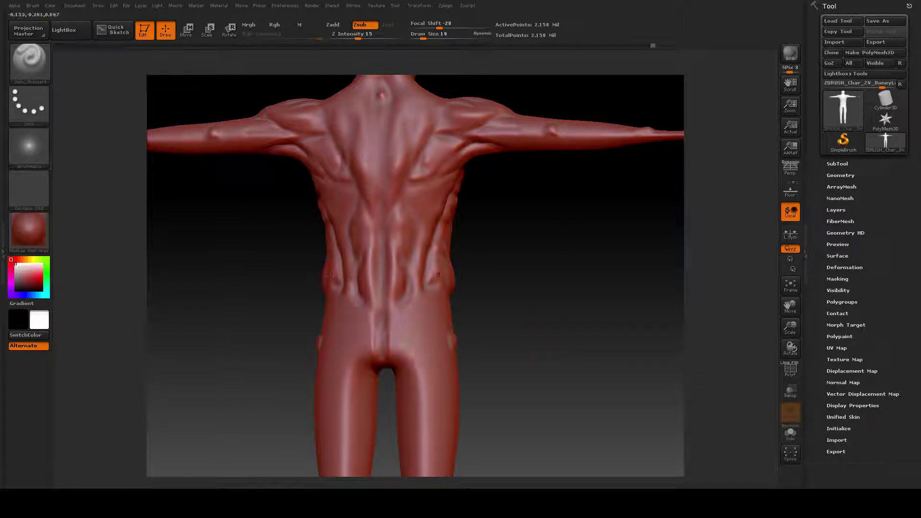
pyautogui.click(29, 60)
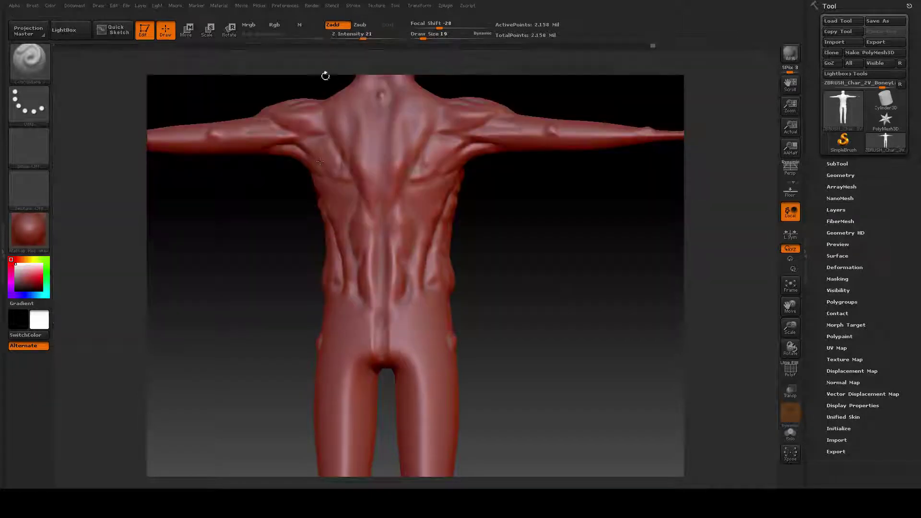
pyautogui.click(341, 72)
pyautogui.moveTo(505, 308)
pyautogui.mouseDown()
pyautogui.moveTo(544, 309)
pyautogui.moveTo(530, 309)
pyautogui.mouseUp()
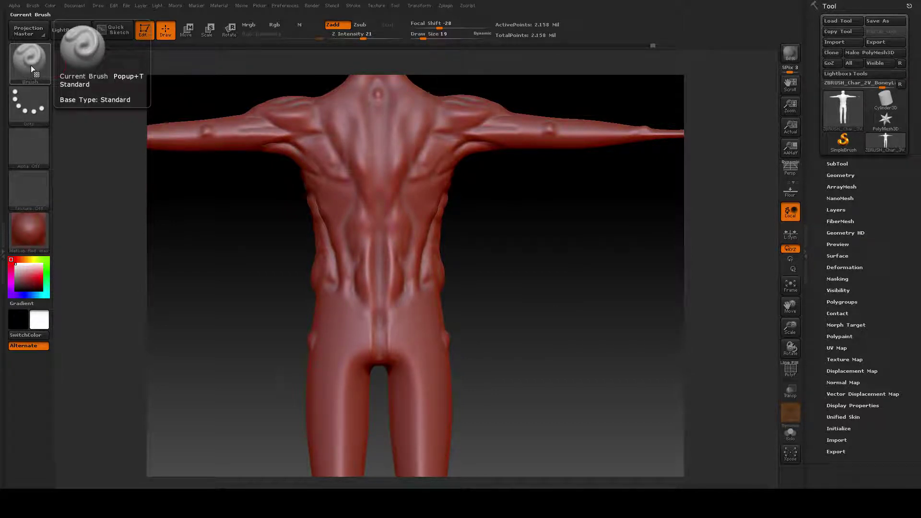
pyautogui.click(41, 80)
pyautogui.click(169, 69)
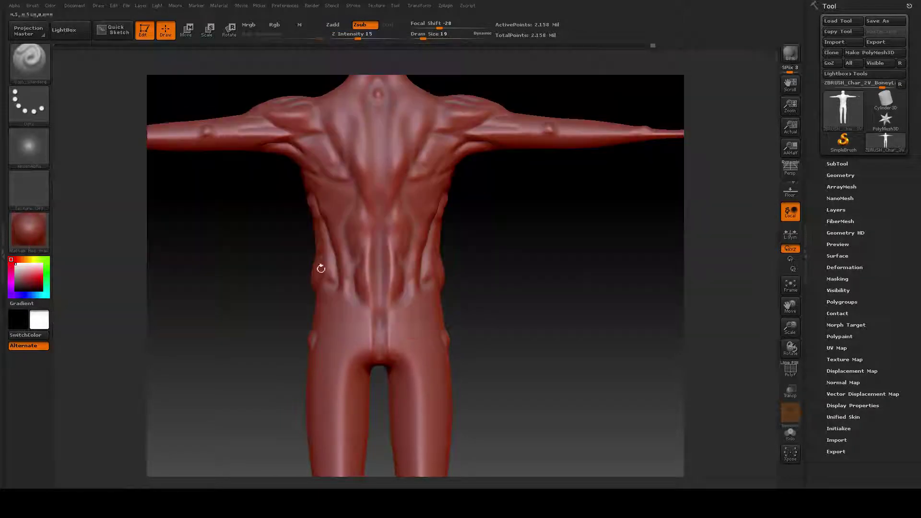
# Try to carve the creases beneath both buttocks with Dam_Standard, and undo the stroke.
pyautogui.keyDown('alt'); pyautogui.moveTo(509, 336); pyautogui.dragTo(494, 301); pyautogui.keyUp('alt')
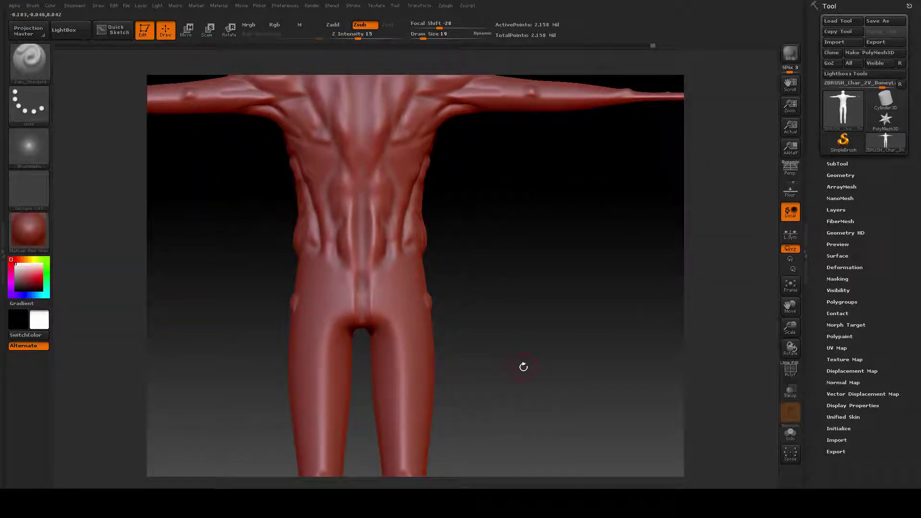
pyautogui.moveTo(523, 368); pyautogui.dragTo(531, 365)
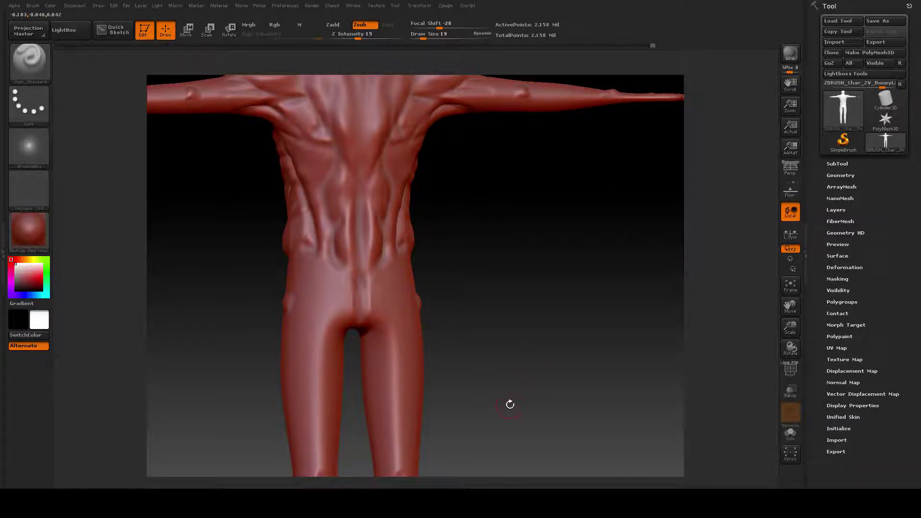
pyautogui.moveTo(510, 404); pyautogui.dragTo(499, 403)
pyautogui.moveTo(525, 353)
pyautogui.mouseDown()
pyautogui.moveTo(547, 360)
pyautogui.moveTo(536, 360)
pyautogui.mouseUp()
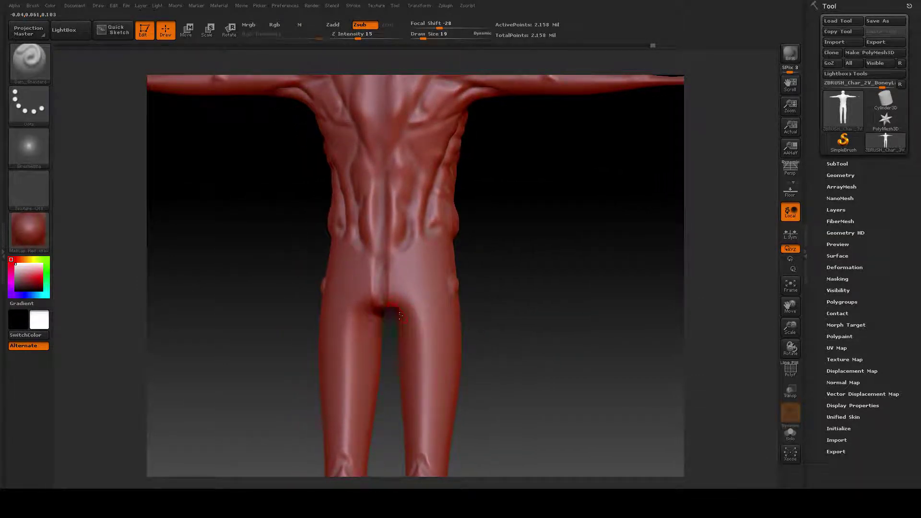
pyautogui.moveTo(409, 320); pyautogui.dragTo(428, 327)
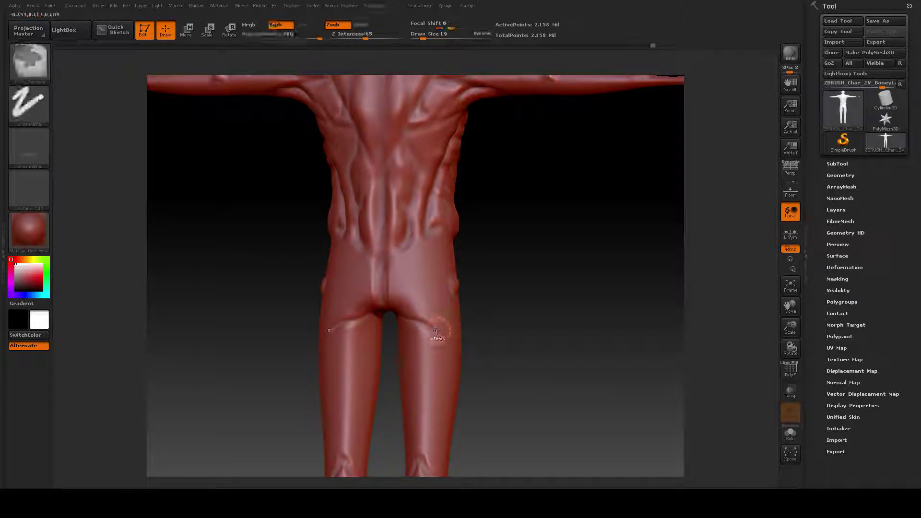
# Carve the creases beneath both buttocks using Dam_Standard with a draw size of 30 and a Z intensity of 20.
pyautogui.press('space')
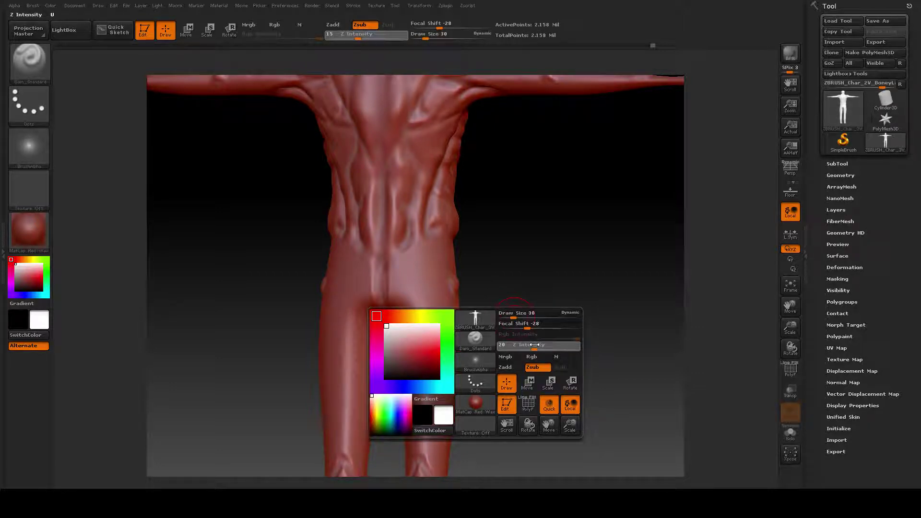
pyautogui.moveTo(534, 345); pyautogui.dragTo(535, 345)
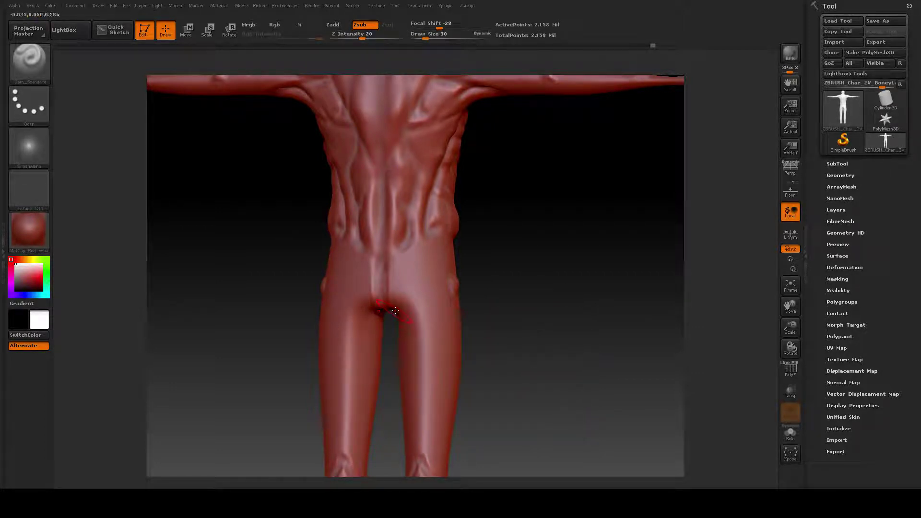
pyautogui.moveTo(395, 311); pyautogui.dragTo(434, 325)
pyautogui.moveTo(377, 302); pyautogui.dragTo(439, 326)
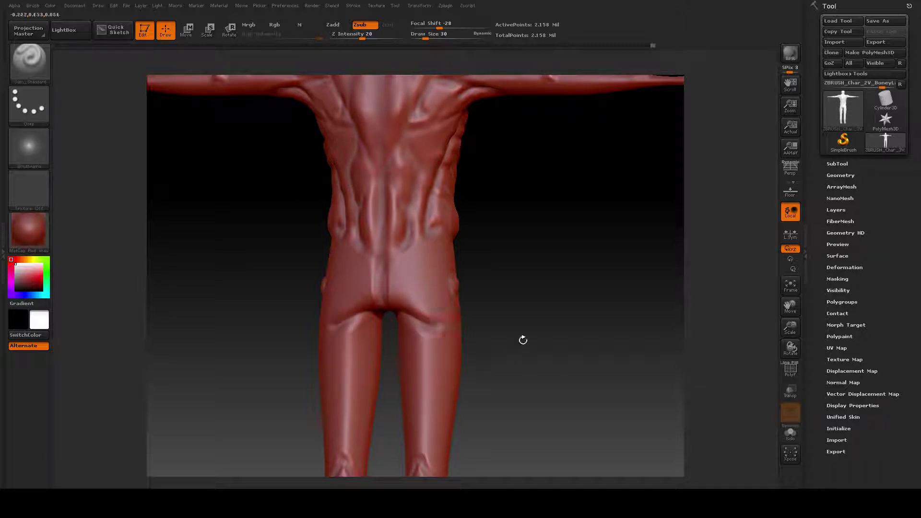
# Extend the crease beneath the buttock around the outer thigh and up toward the hip bone.
pyautogui.moveTo(537, 319)
pyautogui.mouseDown()
pyautogui.moveTo(559, 319)
pyautogui.moveTo(560, 344)
pyautogui.moveTo(569, 346)
pyautogui.mouseUp()
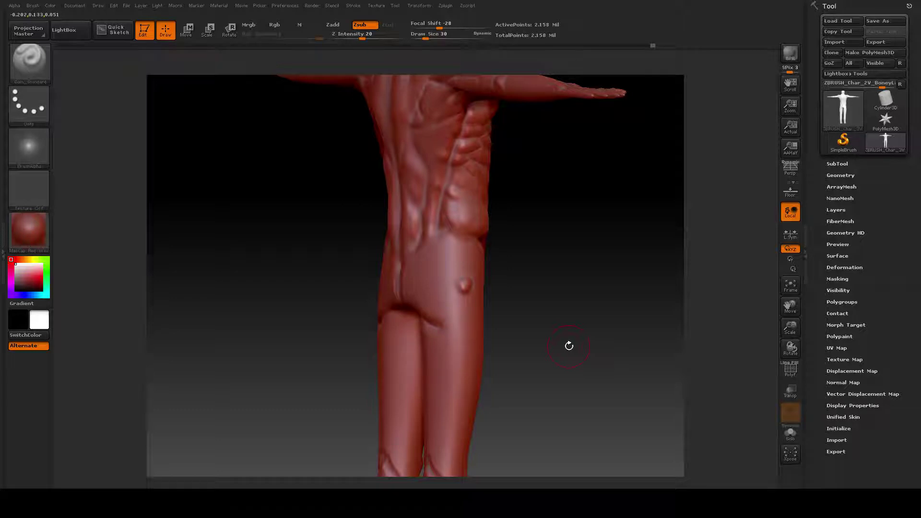
pyautogui.moveTo(571, 343); pyautogui.dragTo(504, 307)
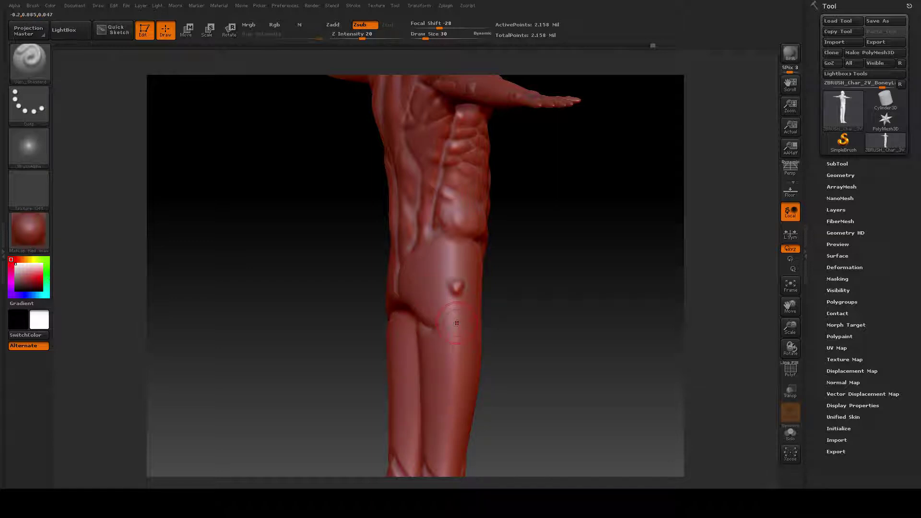
pyautogui.moveTo(433, 329); pyautogui.dragTo(449, 294)
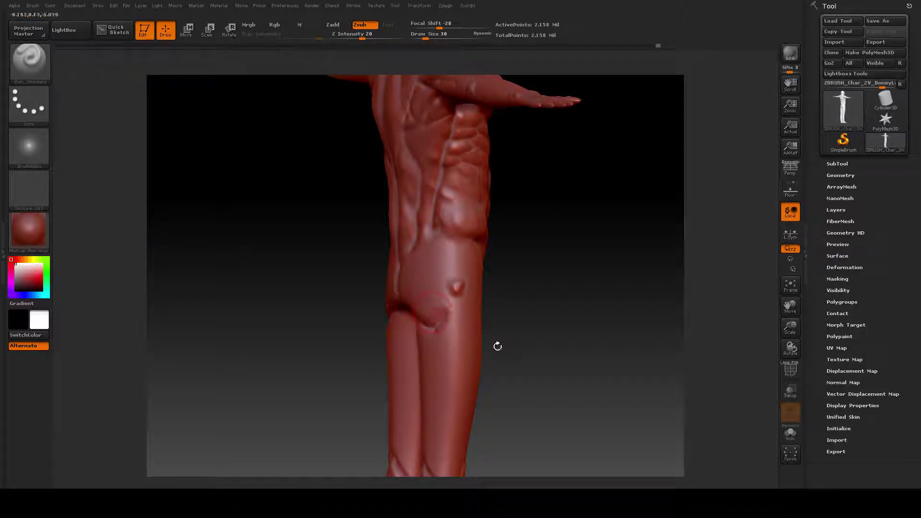
pyautogui.moveTo(538, 324)
pyautogui.mouseDown()
pyautogui.moveTo(619, 320)
pyautogui.moveTo(498, 320)
pyautogui.moveTo(551, 319)
pyautogui.mouseUp()
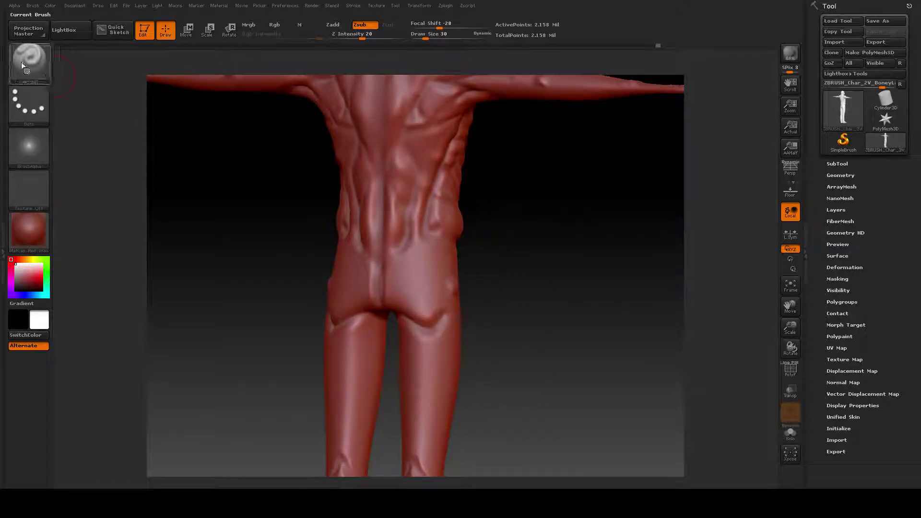
# Build up the outer contour and main volume of the buttocks with the ClayBuildup brush, and smooth the strokes.
pyautogui.click(21, 62)
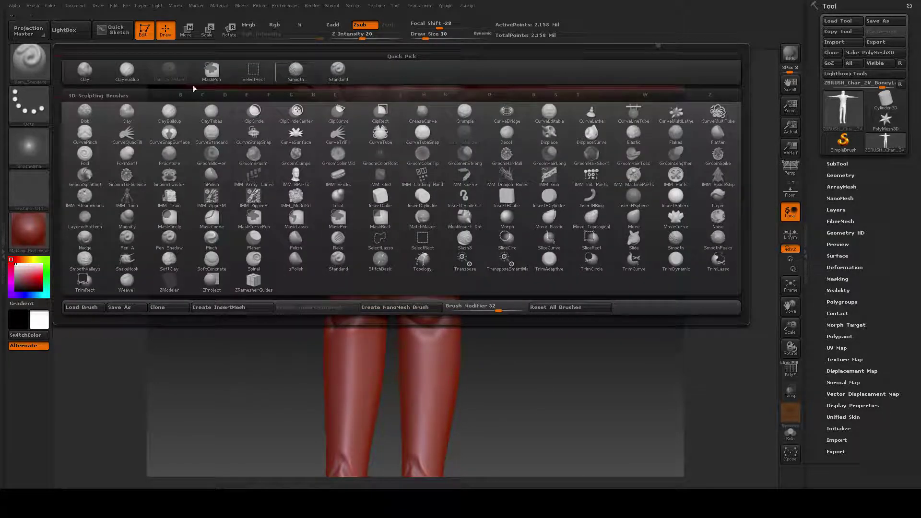
pyautogui.click(127, 71)
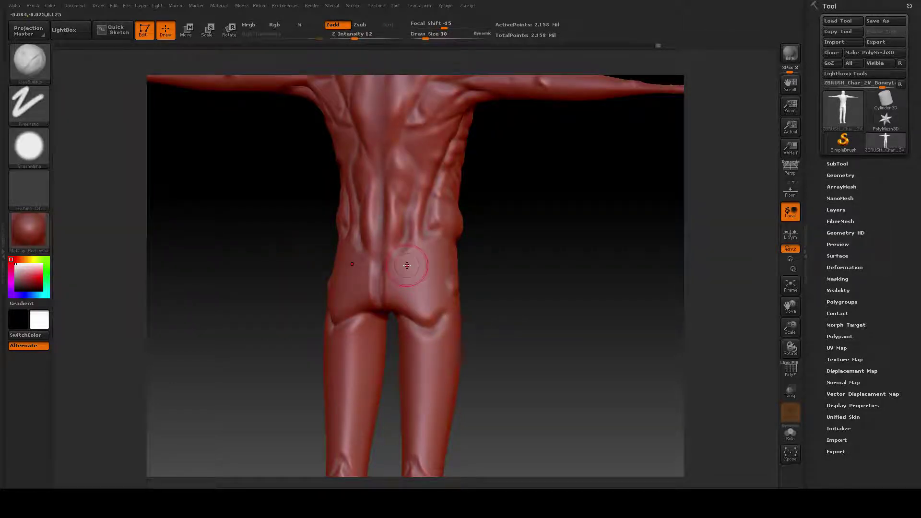
pyautogui.moveTo(541, 278); pyautogui.dragTo(519, 283)
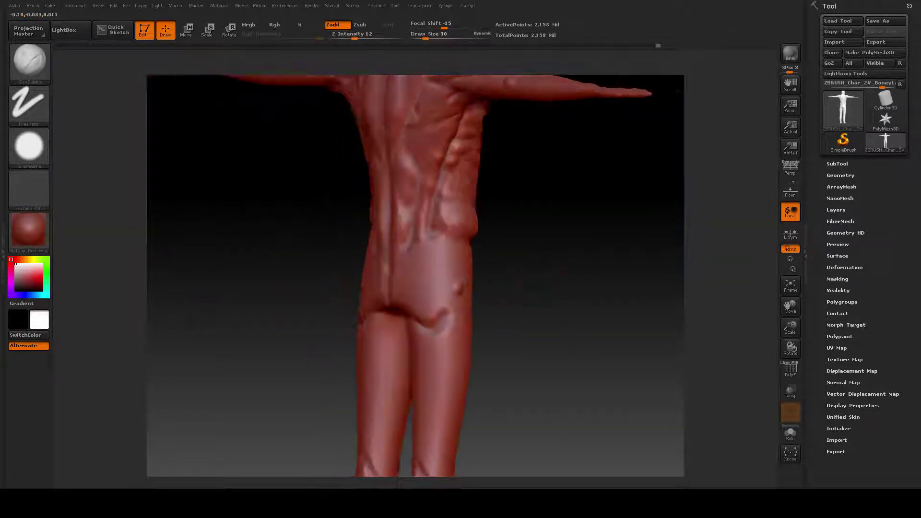
pyautogui.moveTo(427, 237); pyautogui.dragTo(458, 284)
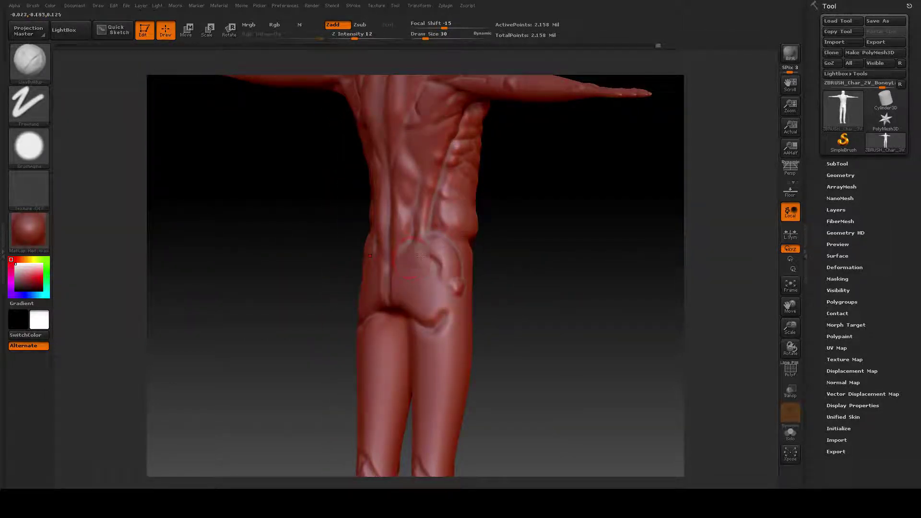
pyautogui.moveTo(421, 256)
pyautogui.mouseDown()
pyautogui.moveTo(445, 281)
pyautogui.moveTo(420, 266)
pyautogui.moveTo(439, 276)
pyautogui.moveTo(418, 285)
pyautogui.moveTo(415, 305)
pyautogui.moveTo(439, 295)
pyautogui.moveTo(413, 309)
pyautogui.moveTo(439, 306)
pyautogui.moveTo(404, 283)
pyautogui.moveTo(449, 287)
pyautogui.moveTo(411, 253)
pyautogui.moveTo(435, 250)
pyautogui.moveTo(450, 272)
pyautogui.mouseUp()
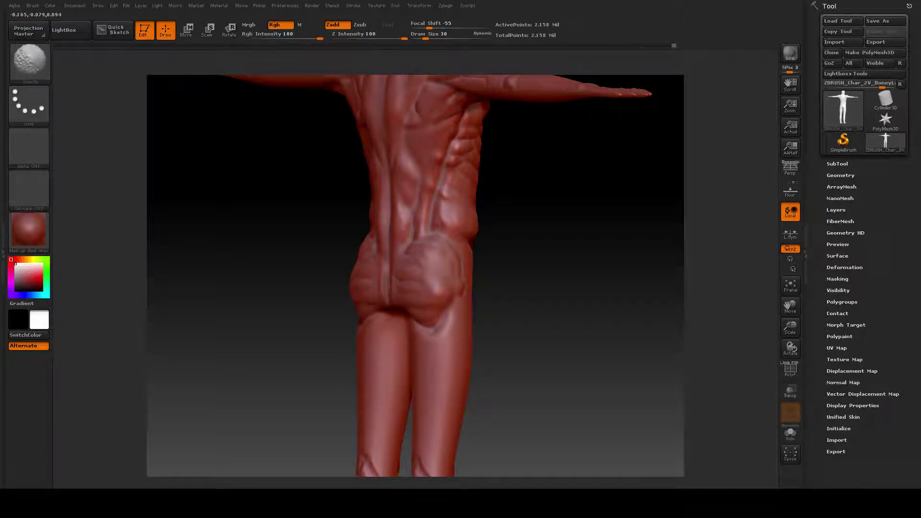
# Add clay to the inner and lower parts of the buttocks beside the central cleft, and smooth it.
pyautogui.moveTo(555, 314)
pyautogui.mouseDown()
pyautogui.moveTo(561, 310)
pyautogui.moveTo(463, 304)
pyautogui.mouseUp()
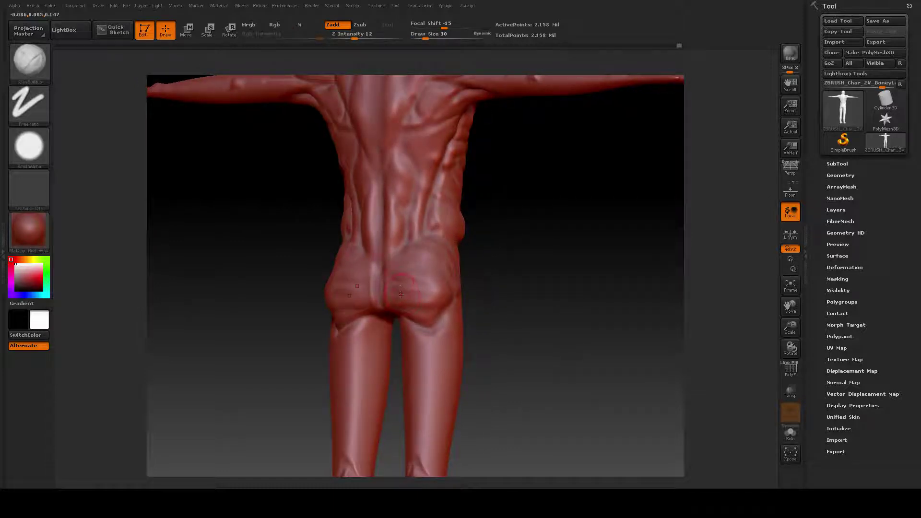
pyautogui.moveTo(401, 295)
pyautogui.mouseDown()
pyautogui.moveTo(414, 294)
pyautogui.moveTo(399, 274)
pyautogui.moveTo(405, 293)
pyautogui.moveTo(416, 283)
pyautogui.mouseUp()
pyautogui.moveTo(495, 303); pyautogui.dragTo(533, 303)
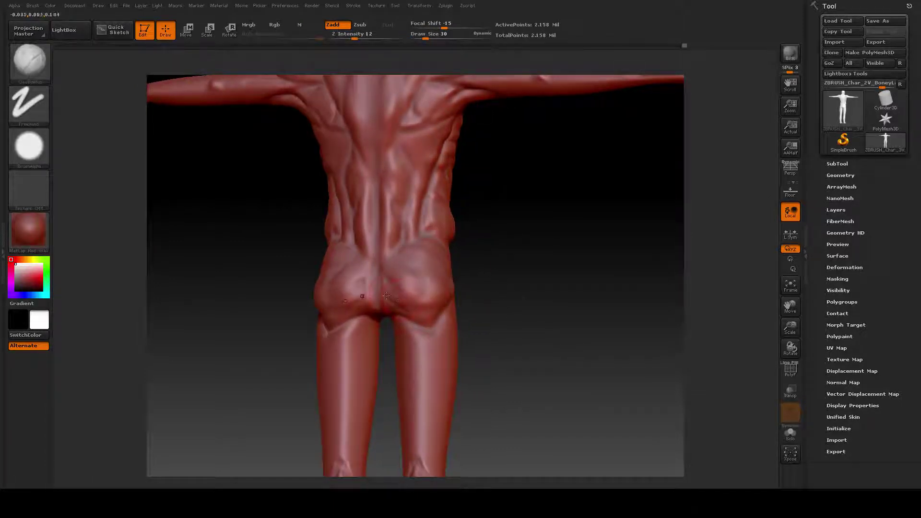
pyautogui.moveTo(388, 281)
pyautogui.mouseDown()
pyautogui.moveTo(420, 313)
pyautogui.moveTo(414, 258)
pyautogui.moveTo(443, 300)
pyautogui.mouseUp()
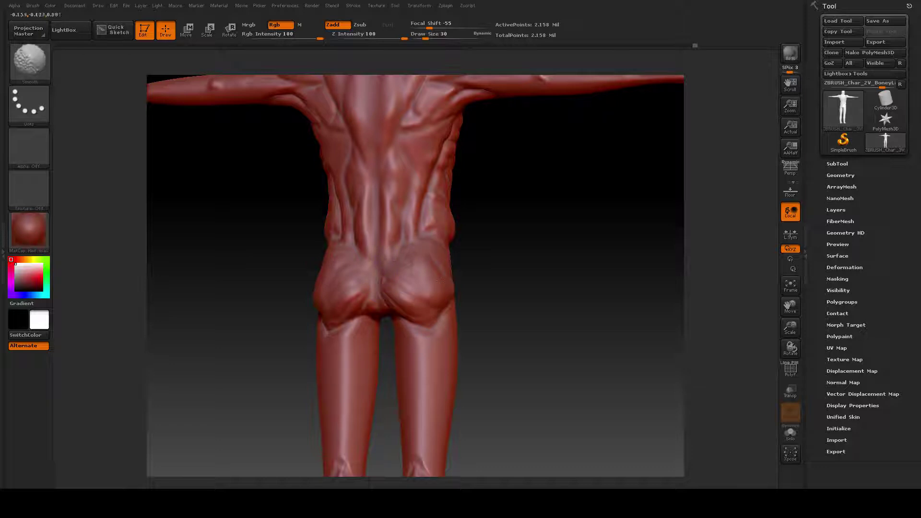
# Round out the buttocks from the top of the cleft downward with clay strokes, and smooth the surface.
pyautogui.moveTo(547, 300)
pyautogui.mouseDown()
pyautogui.moveTo(505, 314)
pyautogui.moveTo(552, 314)
pyautogui.mouseUp()
pyautogui.moveTo(415, 264)
pyautogui.mouseDown()
pyautogui.moveTo(409, 287)
pyautogui.moveTo(387, 293)
pyautogui.moveTo(402, 265)
pyautogui.moveTo(401, 280)
pyautogui.moveTo(417, 270)
pyautogui.moveTo(425, 289)
pyautogui.moveTo(393, 278)
pyautogui.moveTo(390, 301)
pyautogui.moveTo(394, 288)
pyautogui.mouseUp()
pyautogui.press('shift')
pyautogui.press('shift')
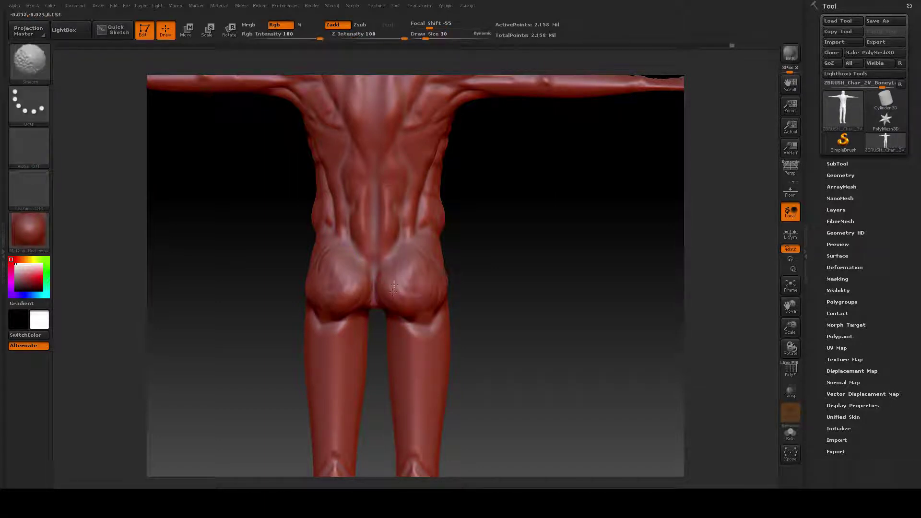
# Build up the outer side of the buttock behind the hip bone, and smooth the strokes.
pyautogui.moveTo(516, 323)
pyautogui.mouseDown()
pyautogui.moveTo(493, 315)
pyautogui.moveTo(526, 318)
pyautogui.moveTo(516, 323)
pyautogui.mouseUp()
pyautogui.moveTo(407, 272); pyautogui.dragTo(437, 295)
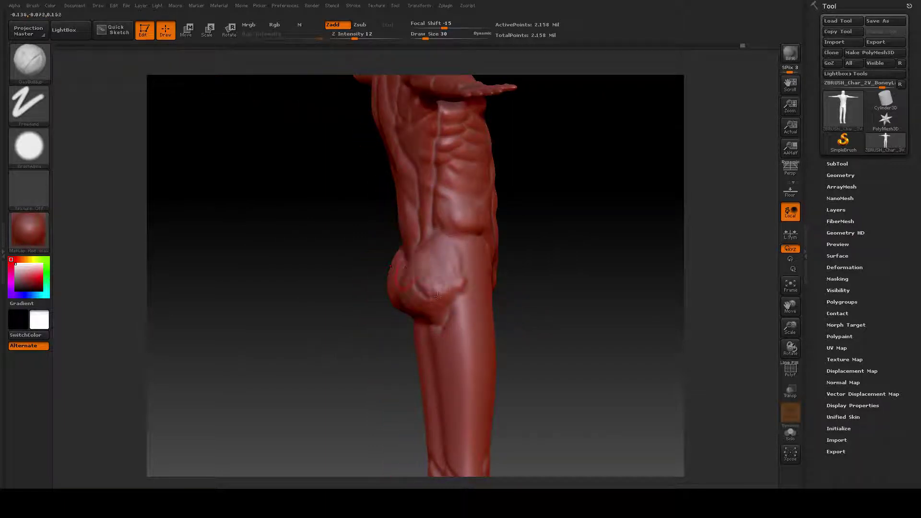
pyautogui.press('shift')
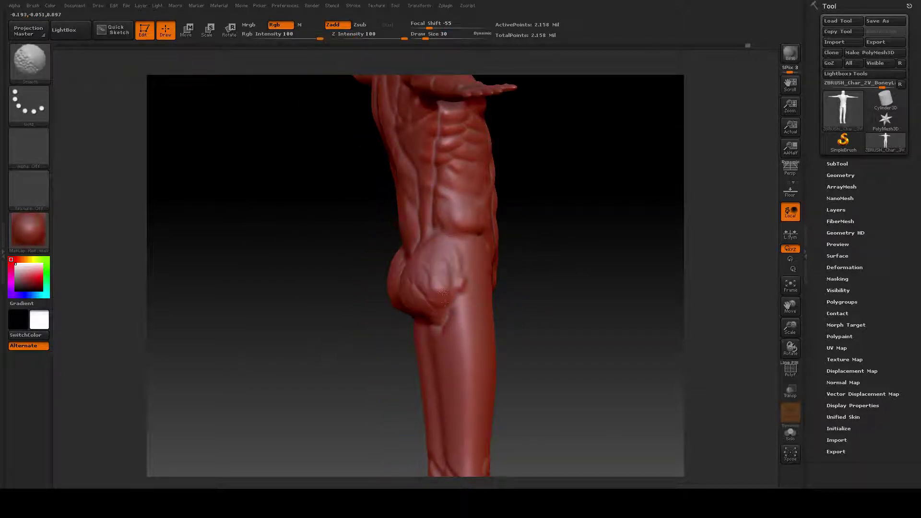
# Add a raised muscle on the side of the hip above the upper thigh, and smooth it.
pyautogui.moveTo(506, 299); pyautogui.dragTo(568, 322)
pyautogui.moveTo(465, 244); pyautogui.dragTo(473, 262)
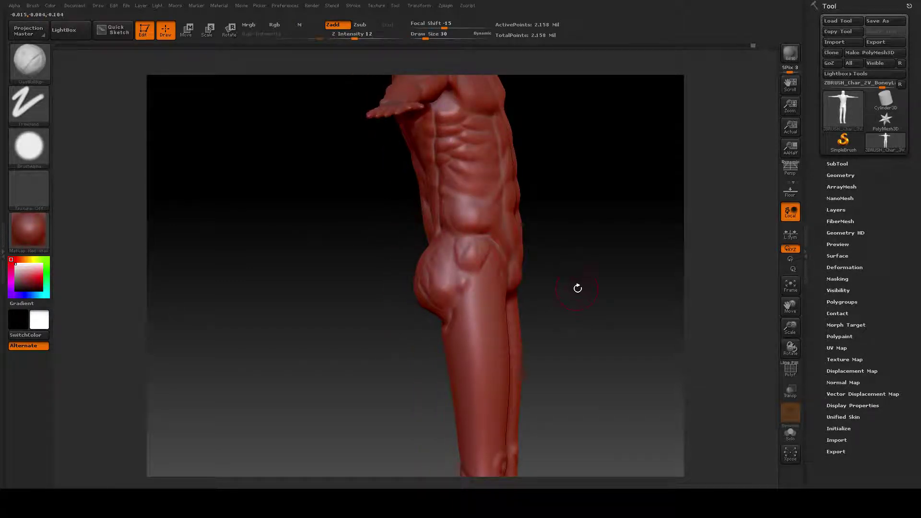
pyautogui.moveTo(577, 288)
pyautogui.mouseDown()
pyautogui.moveTo(566, 277)
pyautogui.moveTo(517, 300)
pyautogui.moveTo(570, 301)
pyautogui.moveTo(461, 295)
pyautogui.mouseUp()
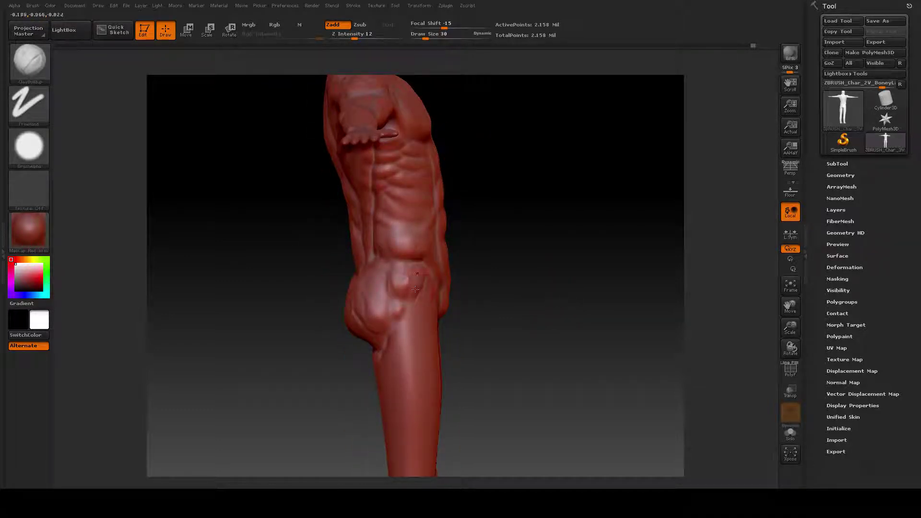
pyautogui.press('shift')
pyautogui.keyDown('shift'); pyautogui.moveTo(387, 284); pyautogui.dragTo(401, 283); pyautogui.keyUp('shift')
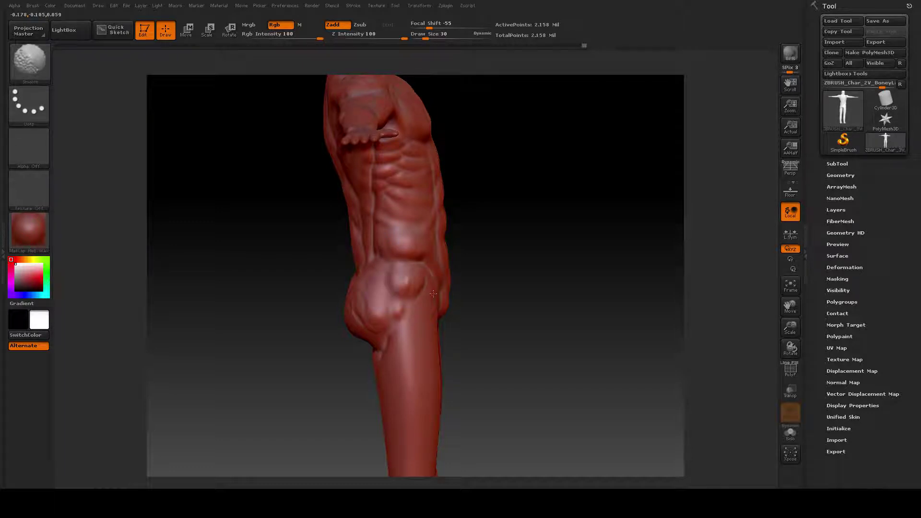
# Fill in the area between the side hip muscle and the buttock, and smooth the transition.
pyautogui.moveTo(479, 290)
pyautogui.mouseDown()
pyautogui.moveTo(578, 295)
pyautogui.moveTo(373, 269)
pyautogui.moveTo(382, 282)
pyautogui.mouseUp()
pyautogui.press('shift')
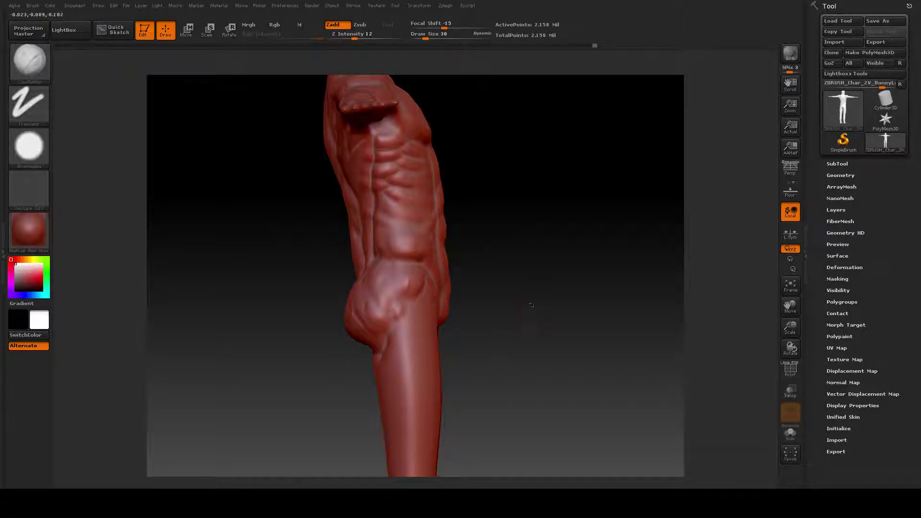
pyautogui.moveTo(530, 308)
pyautogui.mouseDown()
pyautogui.moveTo(541, 341)
pyautogui.moveTo(552, 345)
pyautogui.moveTo(542, 348)
pyautogui.mouseUp()
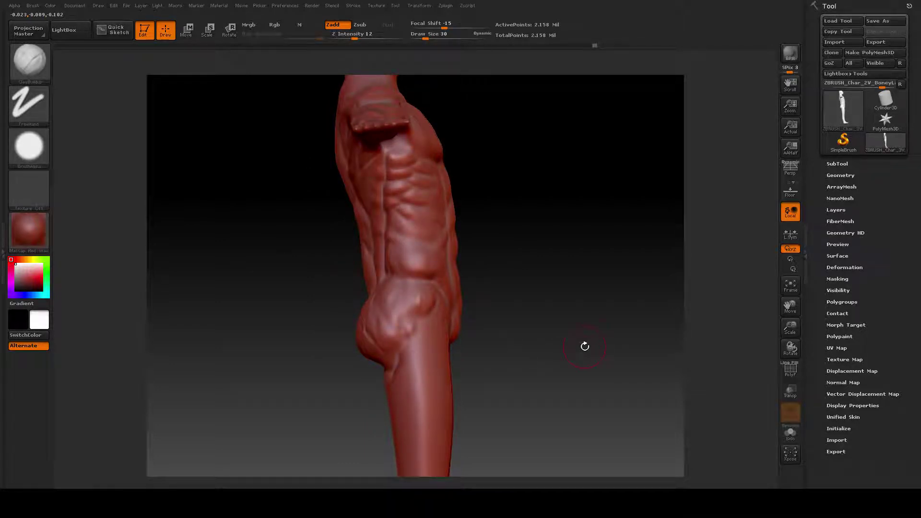
# Add a raised vertical muscle on the front of the hip above the thigh at draw size 19, and smooth it.
pyautogui.moveTo(528, 347); pyautogui.dragTo(505, 361)
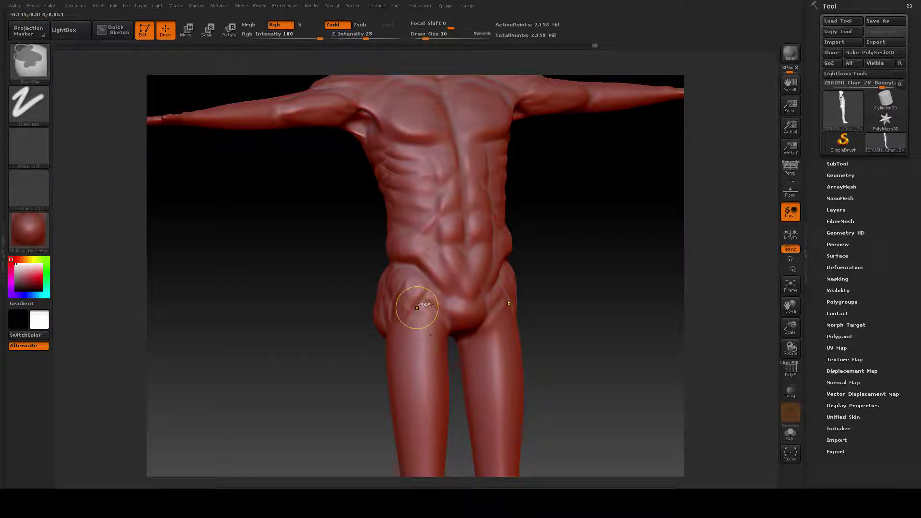
pyautogui.hotkey('ctrl', 'z')
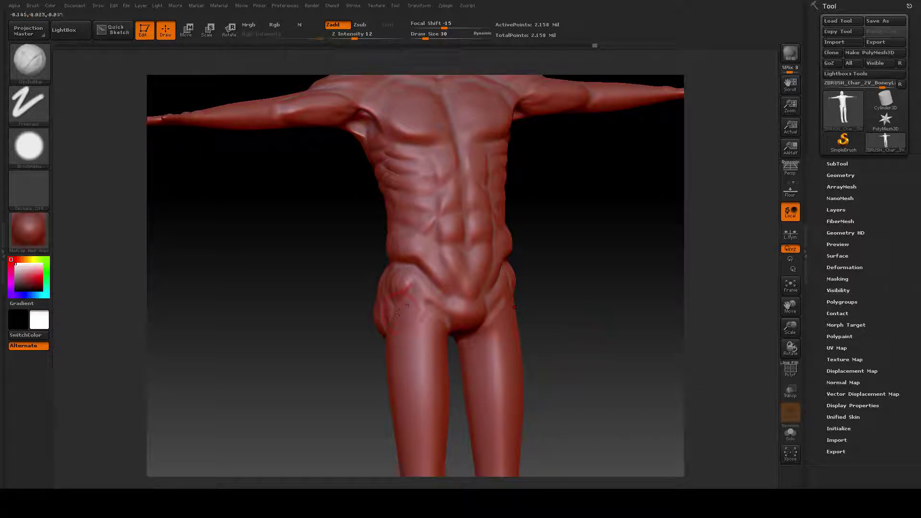
pyautogui.press('space')
pyautogui.moveTo(407, 306); pyautogui.dragTo(411, 311)
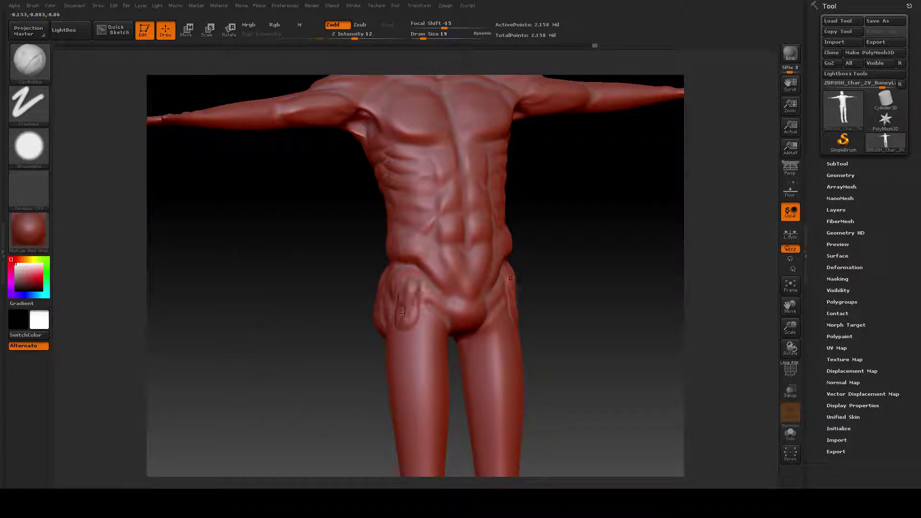
pyautogui.press('shift')
pyautogui.moveTo(566, 335)
pyautogui.mouseDown()
pyautogui.moveTo(583, 324)
pyautogui.moveTo(565, 333)
pyautogui.mouseUp()
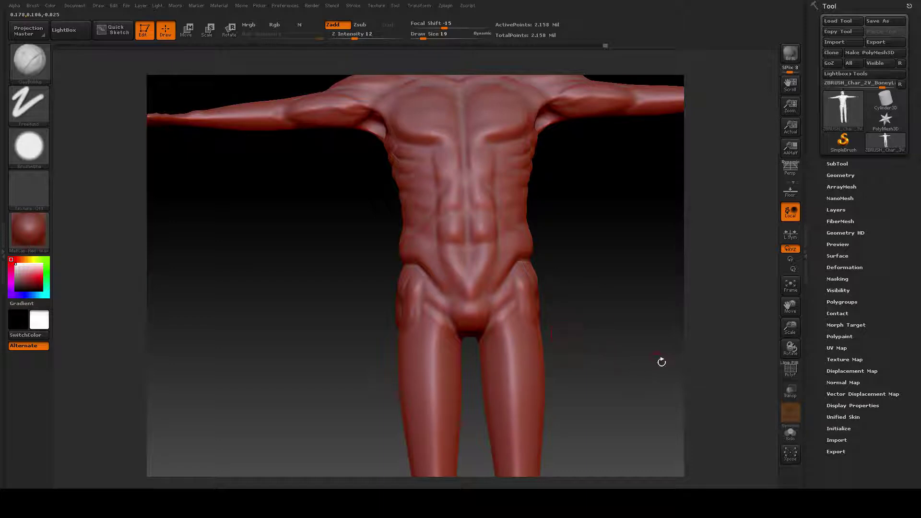
# Refine the upper end of the front hip muscle just below the hip bone, and smooth it into the surface.
pyautogui.moveTo(617, 339)
pyautogui.mouseDown()
pyautogui.moveTo(534, 306)
pyautogui.moveTo(573, 304)
pyautogui.moveTo(501, 262)
pyautogui.moveTo(448, 333)
pyautogui.moveTo(437, 328)
pyautogui.mouseUp()
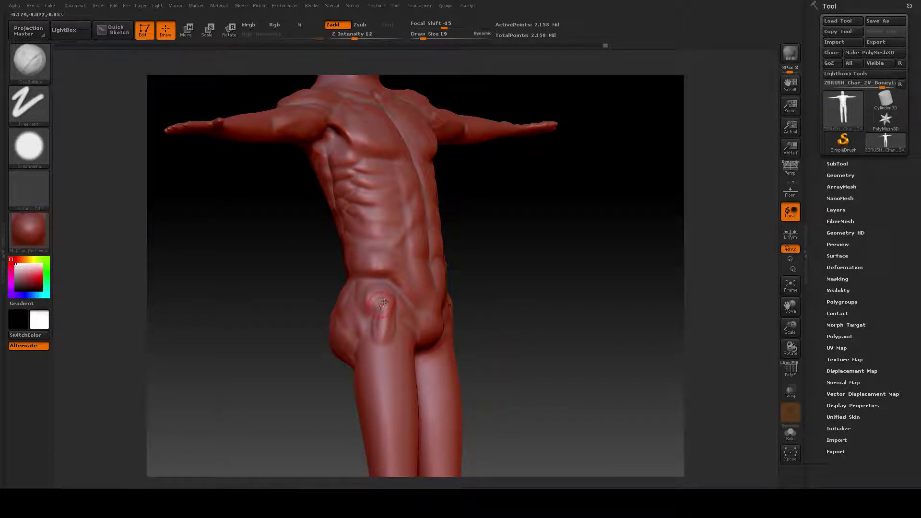
pyautogui.moveTo(383, 304)
pyautogui.mouseDown()
pyautogui.moveTo(380, 336)
pyautogui.moveTo(386, 294)
pyautogui.mouseUp()
pyautogui.press('shift')
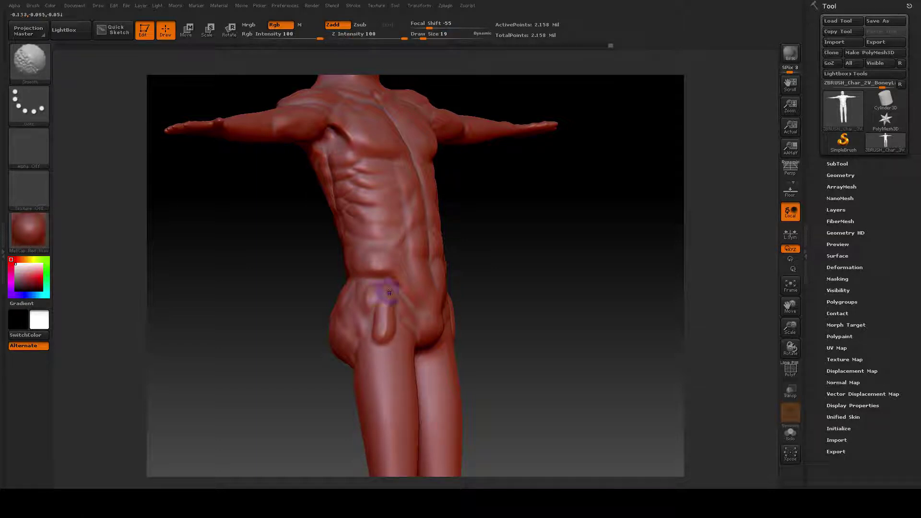
pyautogui.moveTo(538, 338); pyautogui.dragTo(459, 342)
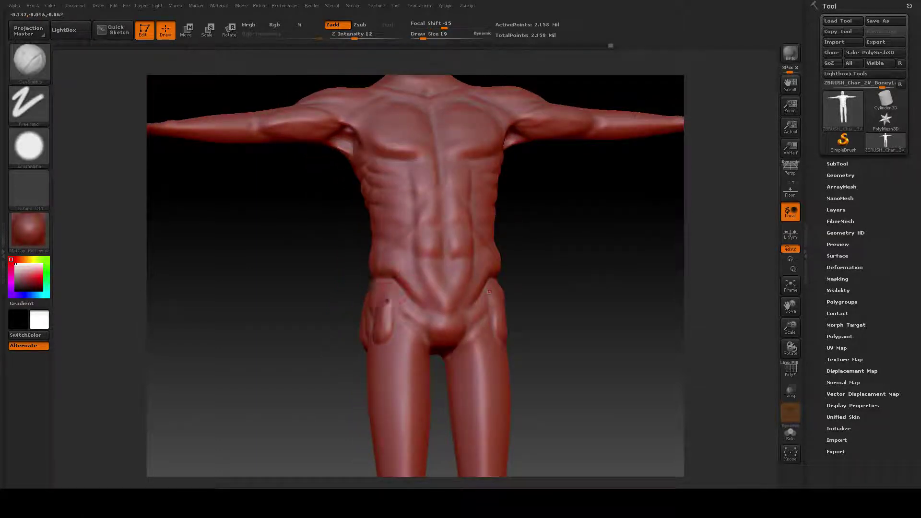
# Build up the rear edge of the front hip muscle toward the side of the hip, and smooth the transition to the buttock.
pyautogui.moveTo(300, 353)
pyautogui.mouseDown()
pyautogui.moveTo(279, 360)
pyautogui.moveTo(312, 363)
pyautogui.mouseUp()
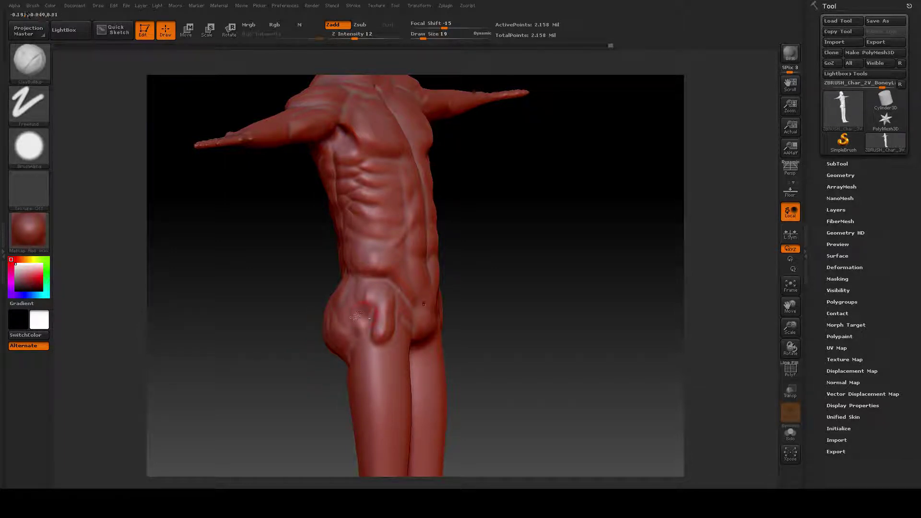
pyautogui.moveTo(457, 305)
pyautogui.mouseDown()
pyautogui.moveTo(324, 312)
pyautogui.moveTo(349, 307)
pyautogui.moveTo(337, 320)
pyautogui.mouseUp()
pyautogui.press('shift')
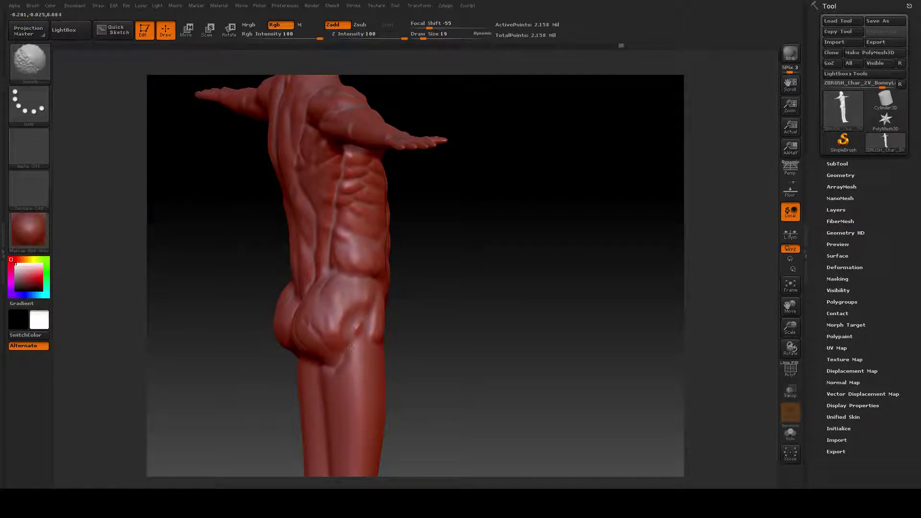
pyautogui.moveTo(451, 344); pyautogui.dragTo(520, 343)
pyautogui.moveTo(508, 352)
pyautogui.mouseDown()
pyautogui.moveTo(468, 354)
pyautogui.moveTo(528, 307)
pyautogui.moveTo(496, 311)
pyautogui.mouseUp()
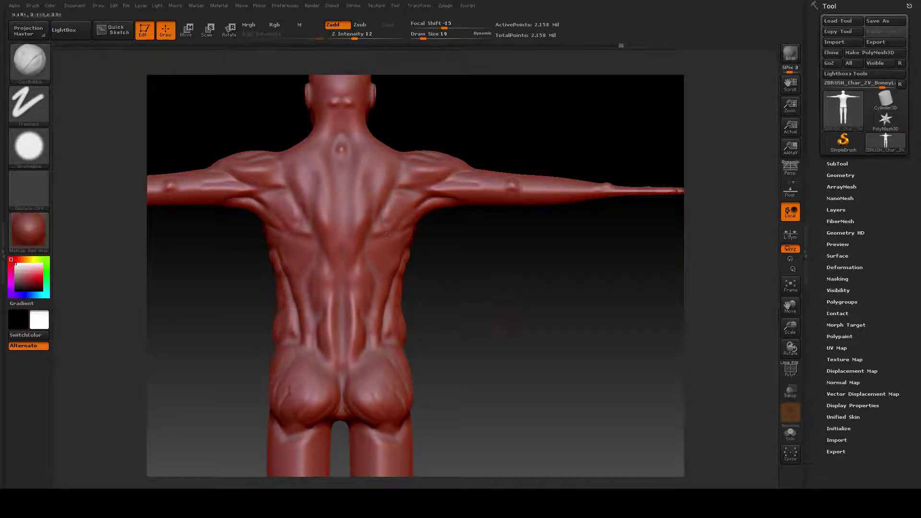
pyautogui.moveTo(451, 286); pyautogui.dragTo(450, 334)
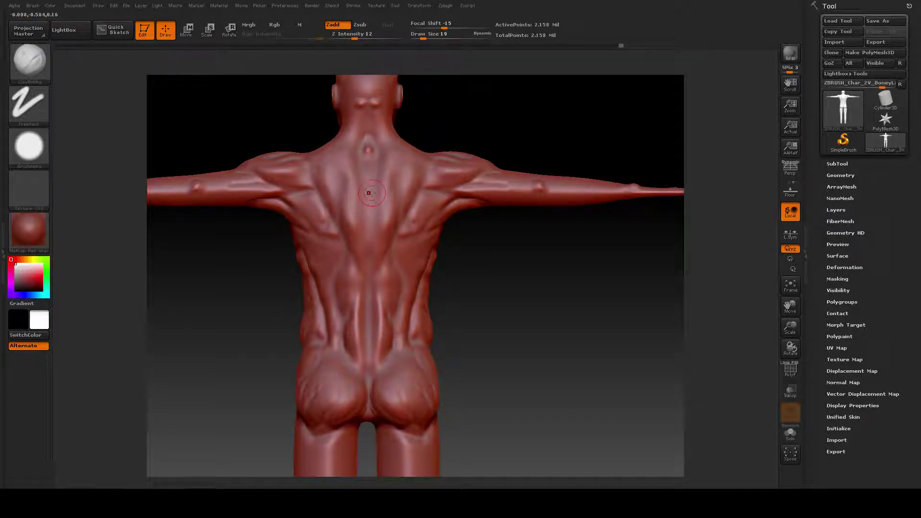
# Carve grooves along both sides of the spine from the base of the neck to the lower back with the Dam_Standard brush.
pyautogui.click(30, 61)
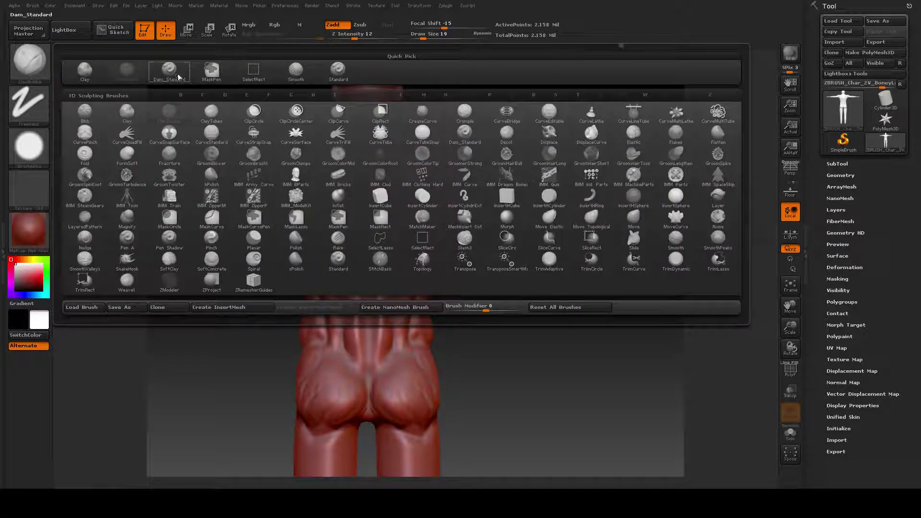
pyautogui.moveTo(174, 75)
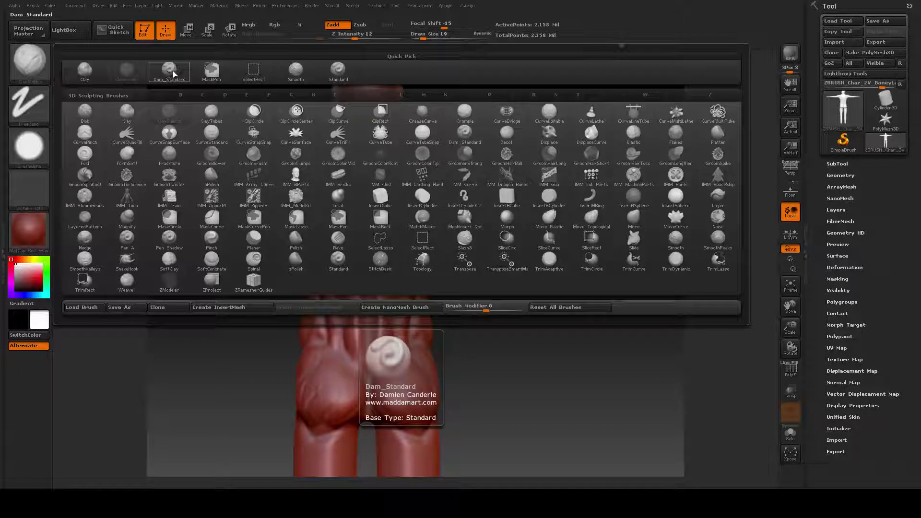
pyautogui.click(169, 75)
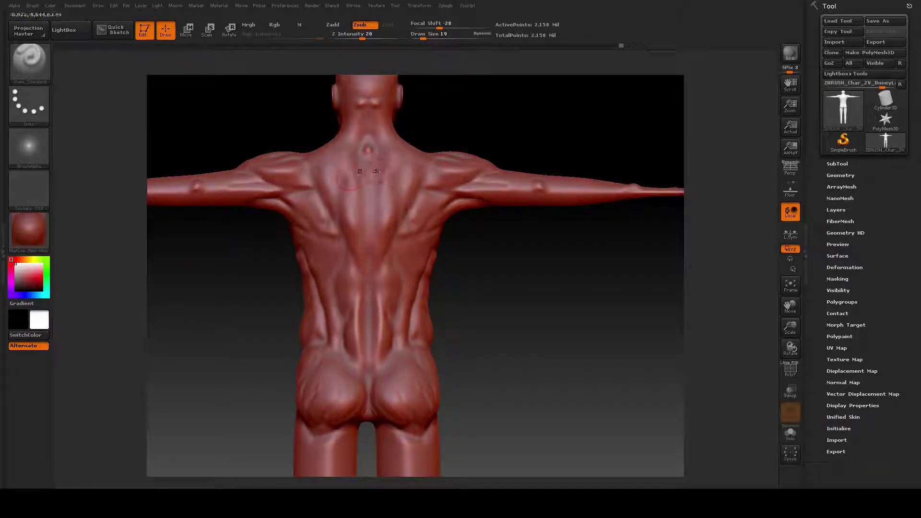
pyautogui.moveTo(374, 164); pyautogui.dragTo(371, 188)
pyautogui.press('ctrl')
pyautogui.moveTo(374, 194); pyautogui.dragTo(369, 301)
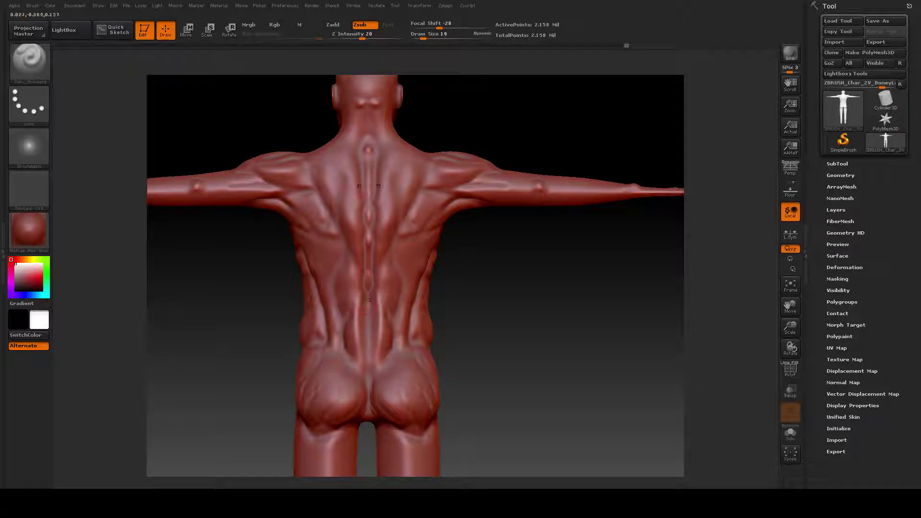
# Raise the vertebrae between the spinal grooves with the Standard brush at draw size 10.
pyautogui.click(24, 62)
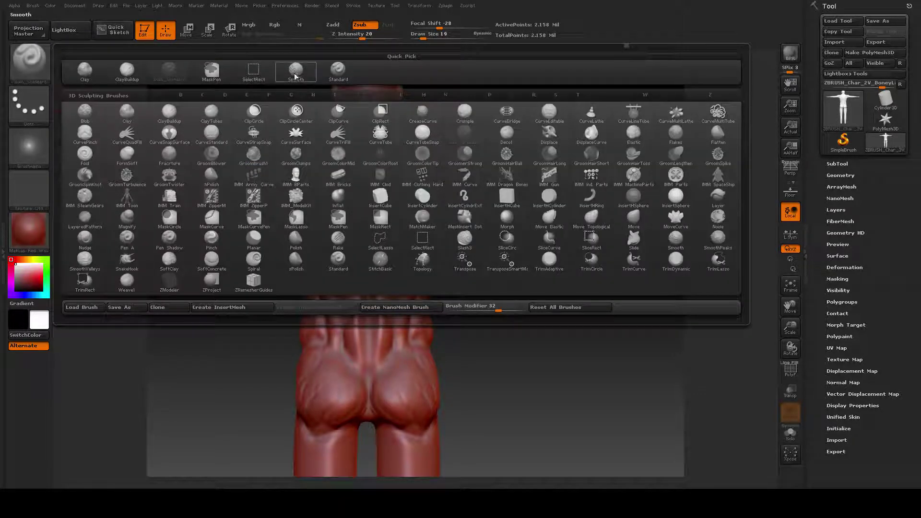
pyautogui.click(338, 72)
pyautogui.press('space')
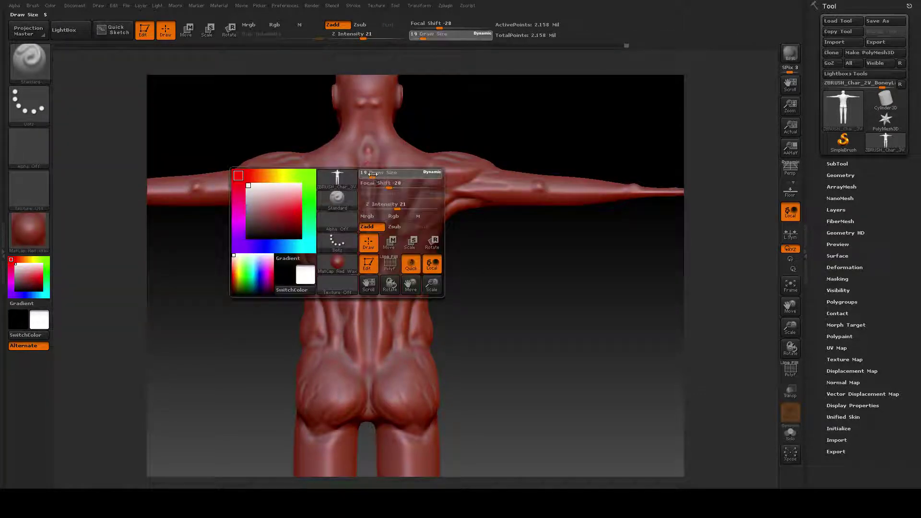
pyautogui.moveTo(370, 174); pyautogui.dragTo(367, 261)
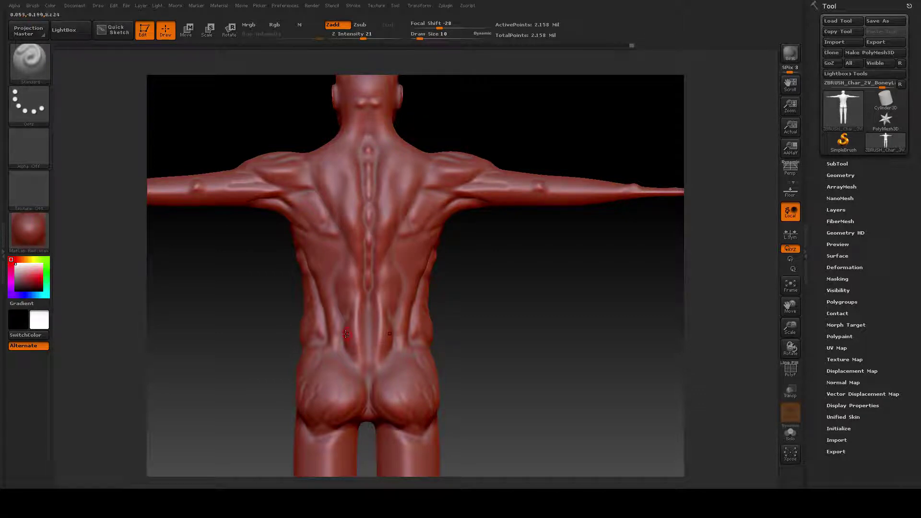
# Soften the spine from the base of the neck to the lower back by smoothing at draw size 24.
pyautogui.press('space')
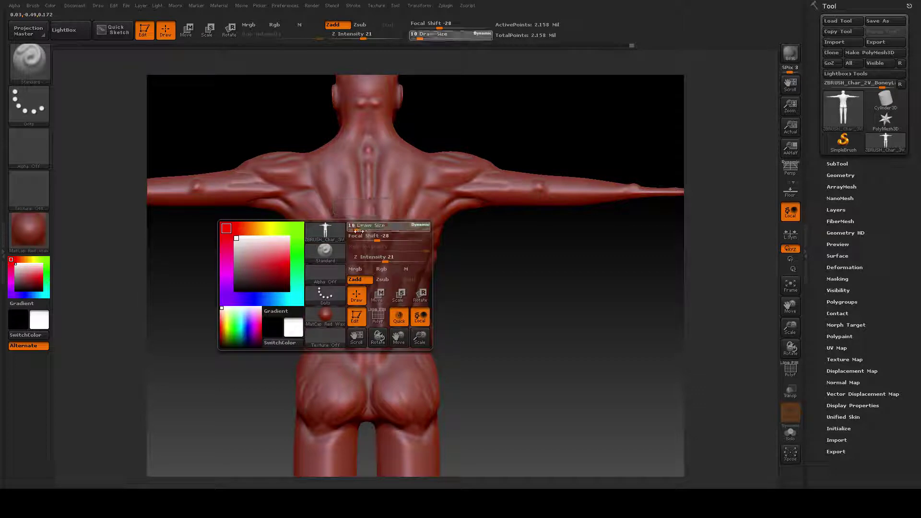
pyautogui.click(362, 230)
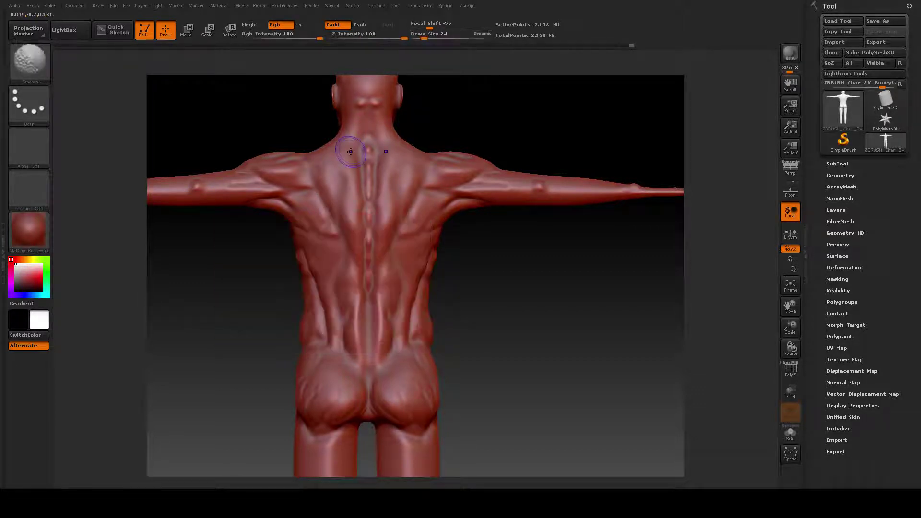
pyautogui.keyDown('shift'); pyautogui.moveTo(364, 149); pyautogui.dragTo(366, 197); pyautogui.keyUp('shift')
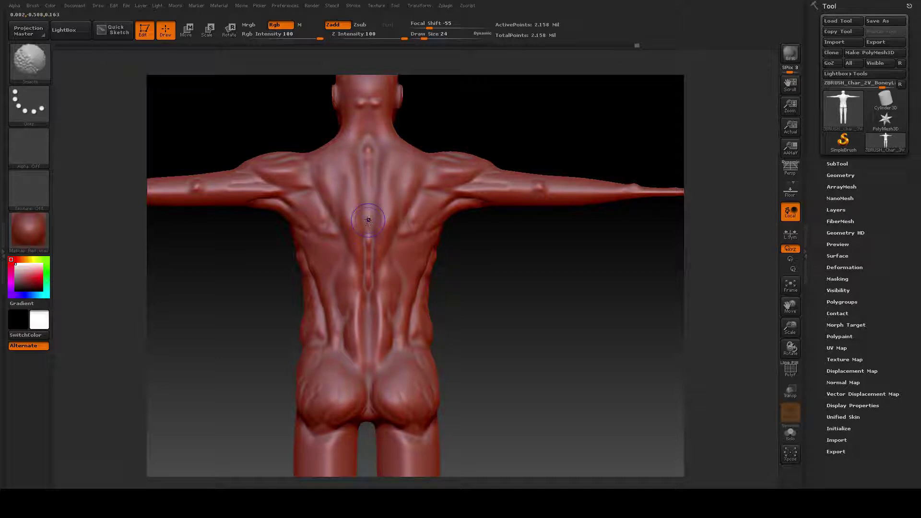
pyautogui.keyDown('shift'); pyautogui.moveTo(369, 220); pyautogui.dragTo(371, 309); pyautogui.keyUp('shift')
pyautogui.moveTo(531, 360)
pyautogui.mouseDown()
pyautogui.moveTo(552, 355)
pyautogui.moveTo(557, 366)
pyautogui.moveTo(534, 365)
pyautogui.mouseUp()
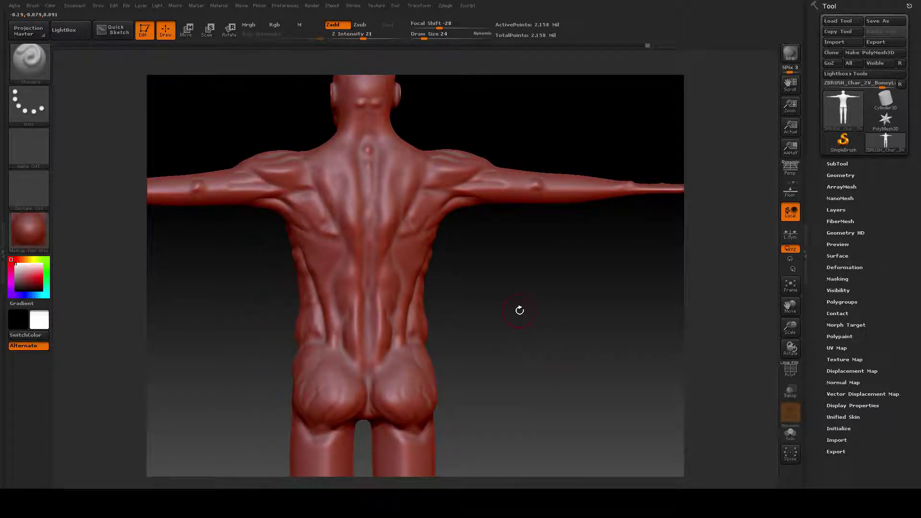
# Smooth out the remaining clay stroke marks on the buttocks.
pyautogui.keyDown('alt'); pyautogui.moveTo(523, 296); pyautogui.dragTo(540, 316); pyautogui.keyUp('alt')
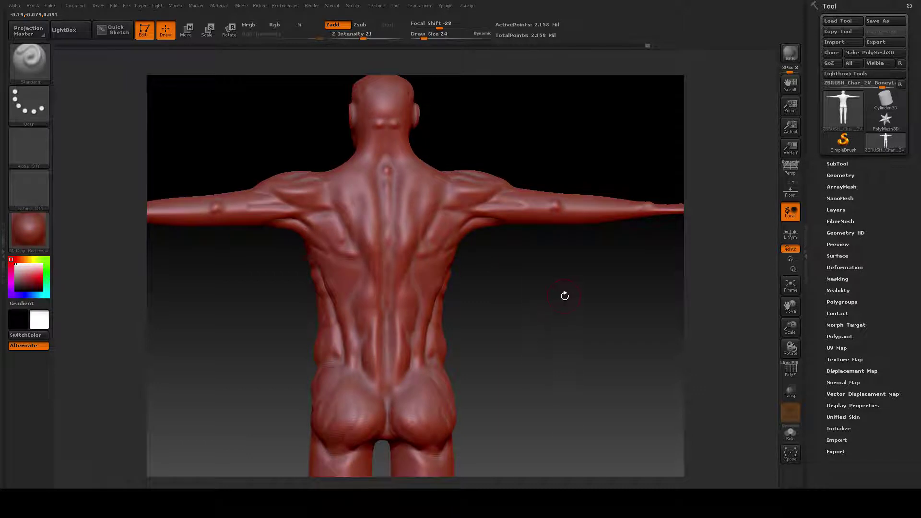
pyautogui.moveTo(561, 279); pyautogui.dragTo(651, 359)
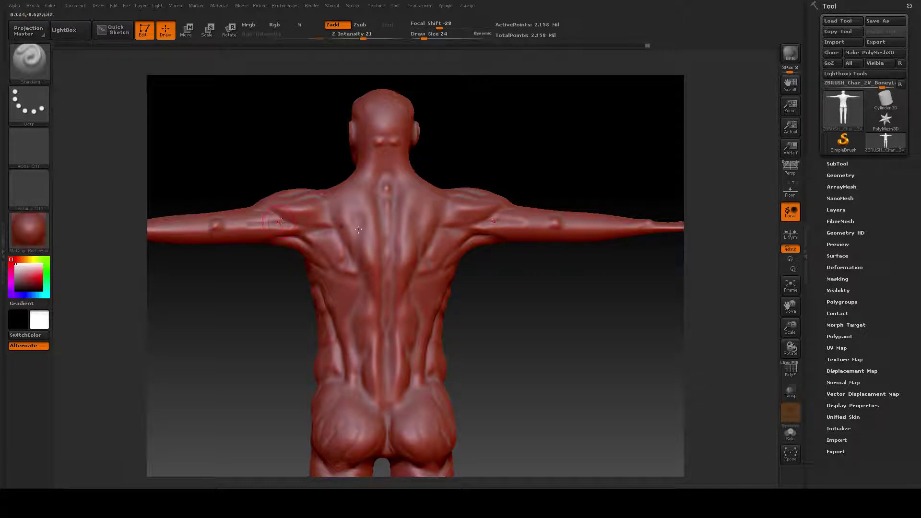
pyautogui.moveTo(548, 299)
pyautogui.mouseDown()
pyautogui.moveTo(582, 290)
pyautogui.moveTo(539, 299)
pyautogui.moveTo(565, 354)
pyautogui.moveTo(563, 343)
pyautogui.moveTo(454, 360)
pyautogui.mouseUp()
pyautogui.press('shift')
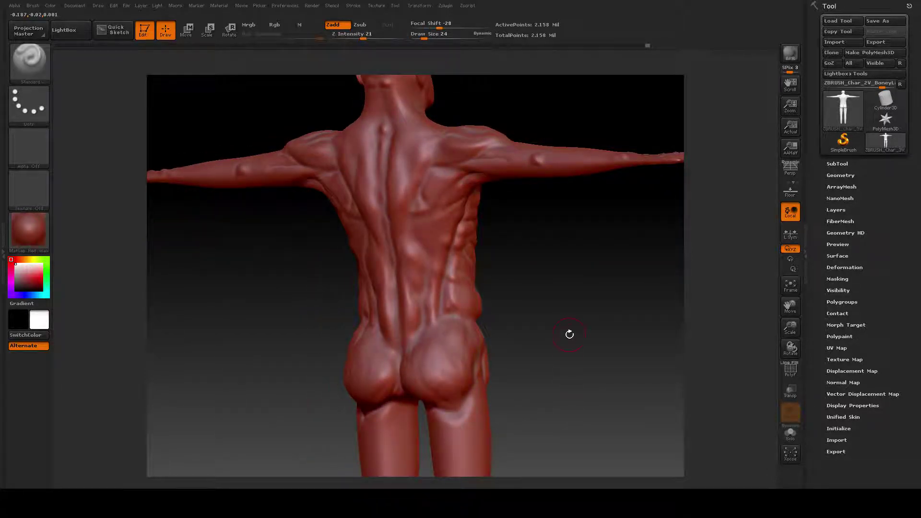
pyautogui.moveTo(568, 335)
pyautogui.mouseDown()
pyautogui.moveTo(612, 317)
pyautogui.moveTo(612, 273)
pyautogui.moveTo(580, 257)
pyautogui.moveTo(526, 253)
pyautogui.moveTo(541, 256)
pyautogui.moveTo(536, 291)
pyautogui.moveTo(550, 301)
pyautogui.moveTo(537, 264)
pyautogui.moveTo(577, 331)
pyautogui.moveTo(547, 247)
pyautogui.moveTo(549, 329)
pyautogui.mouseUp()
pyautogui.press('ctrl')
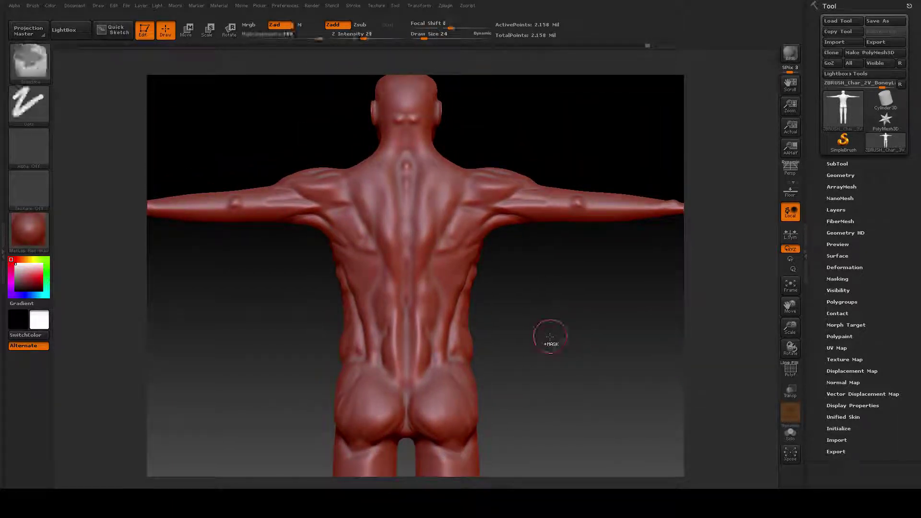